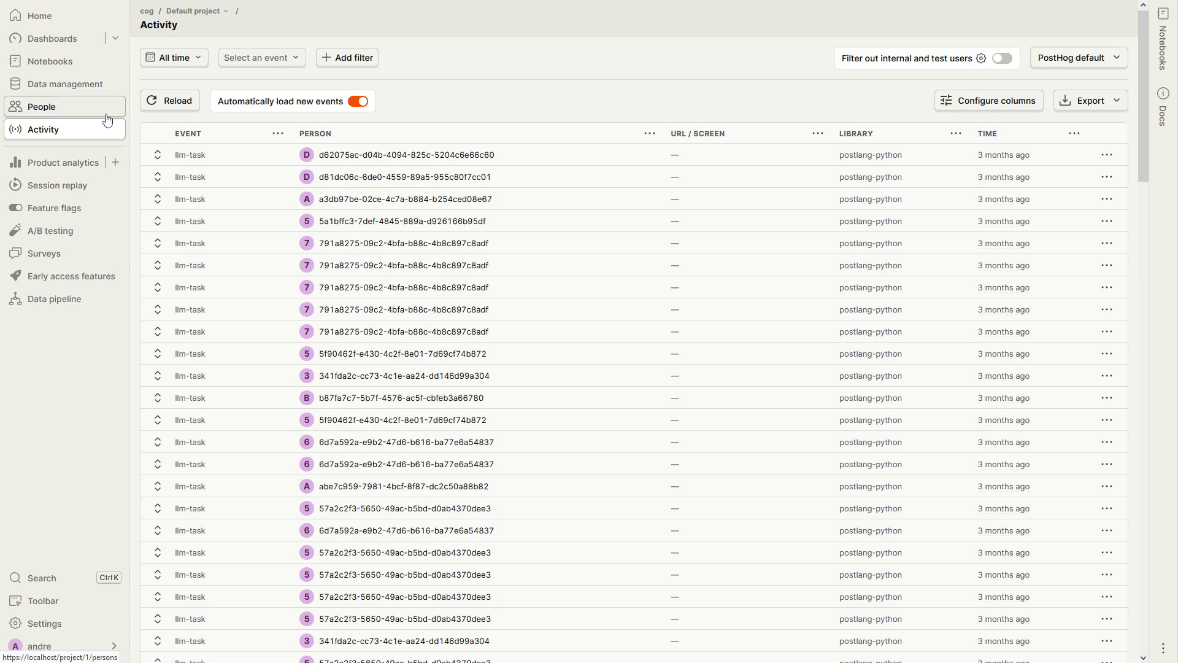
left_click(82, 110)
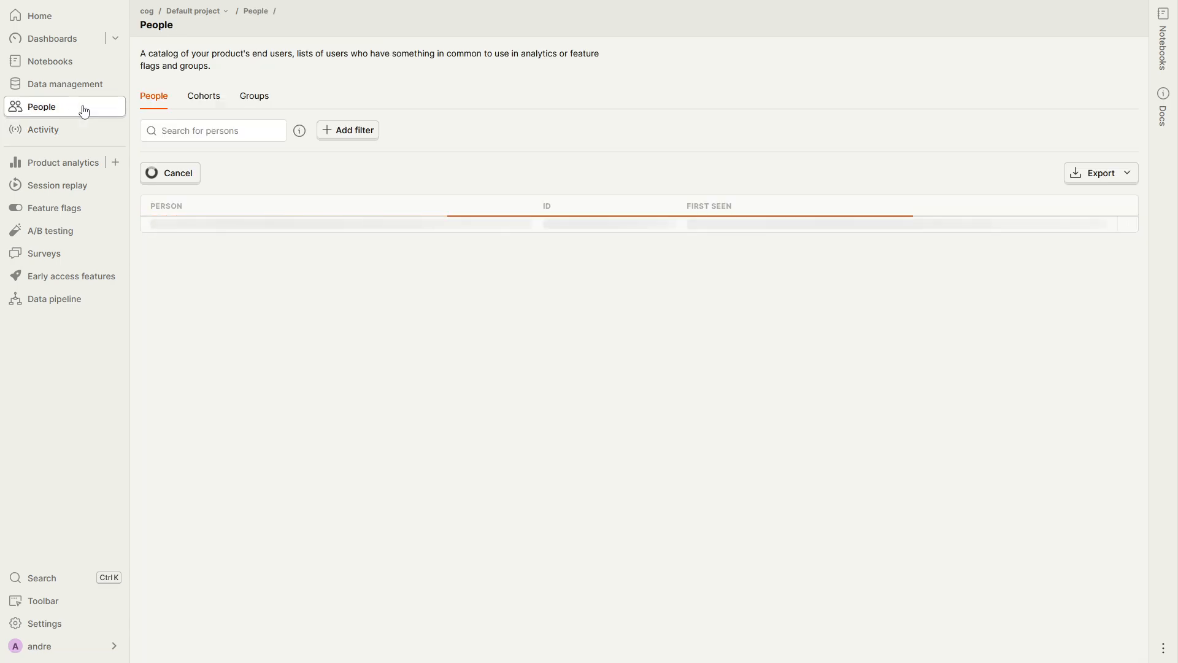
left_click(203, 103)
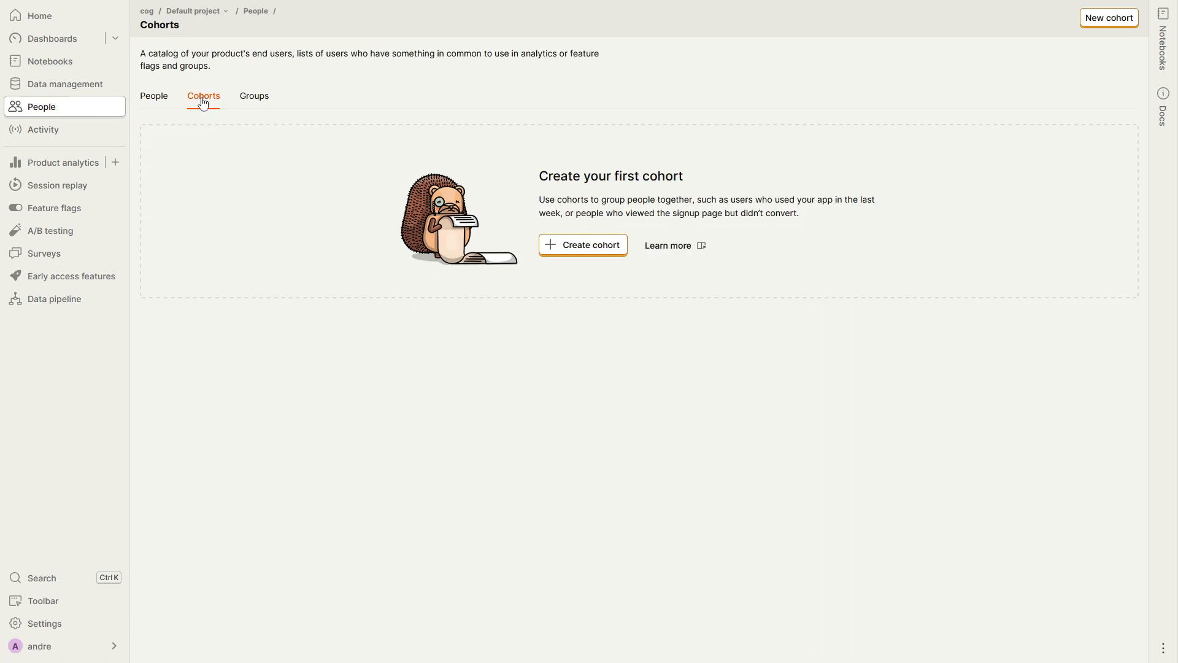
left_click(577, 248)
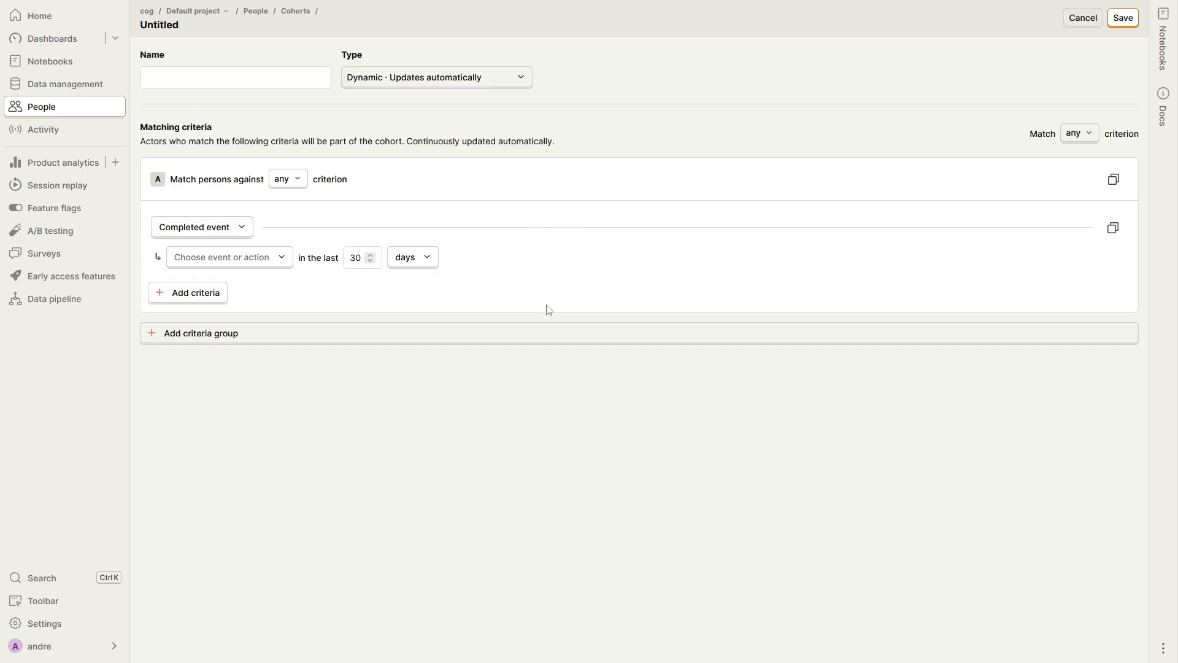
left_click(243, 81)
type("ve")
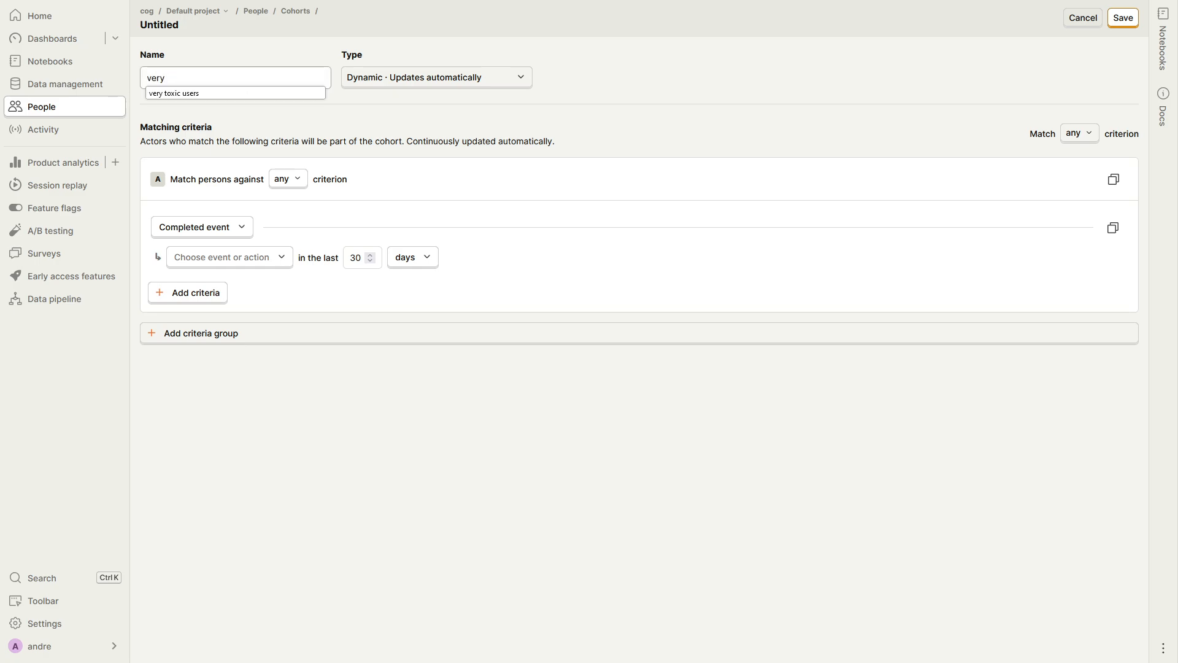
type("ry")
key("Down")
key("Return")
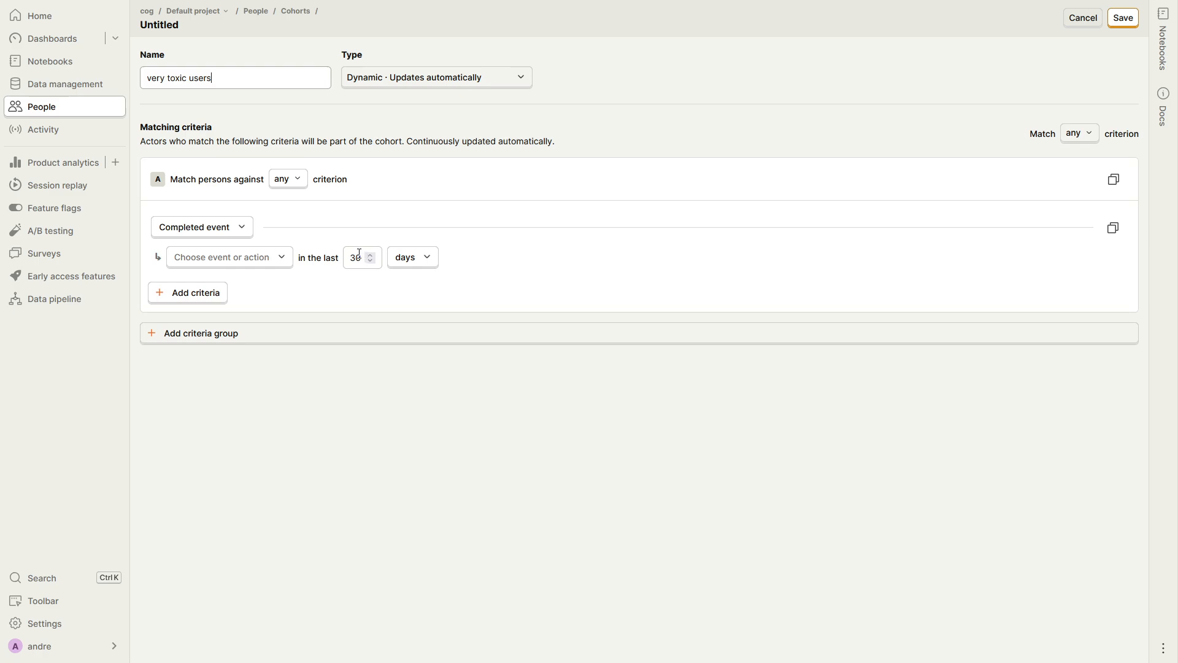
left_click(265, 260)
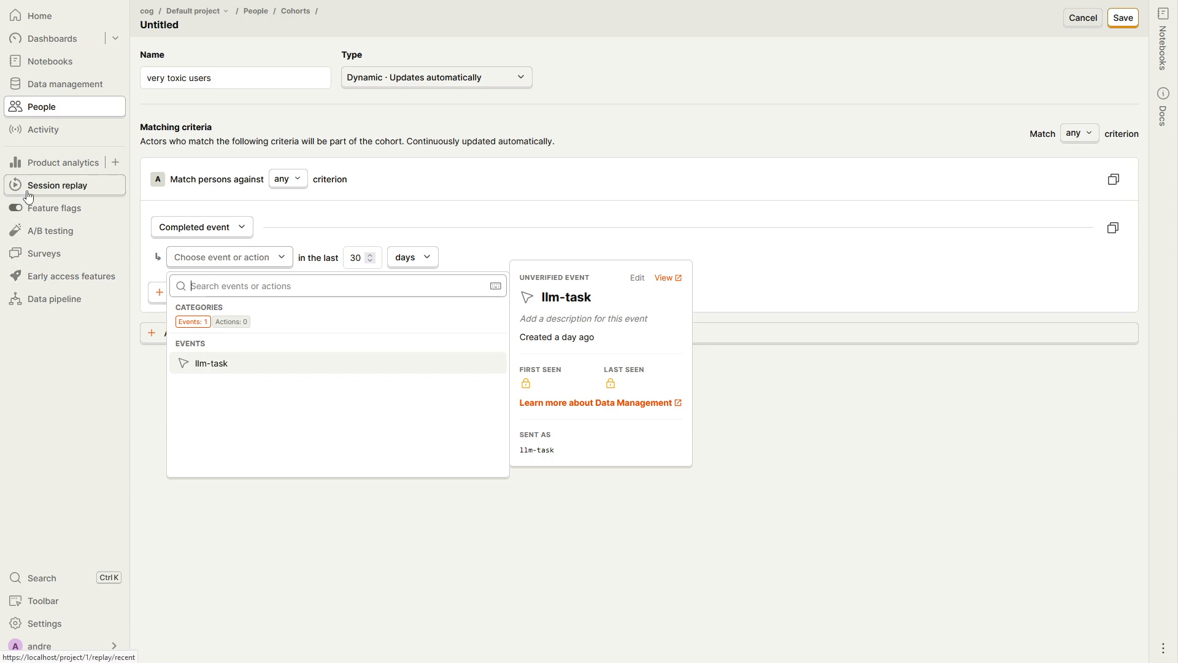
Create a new action from an event or pageview in data management and name it "toxic event"
left_click(83, 86)
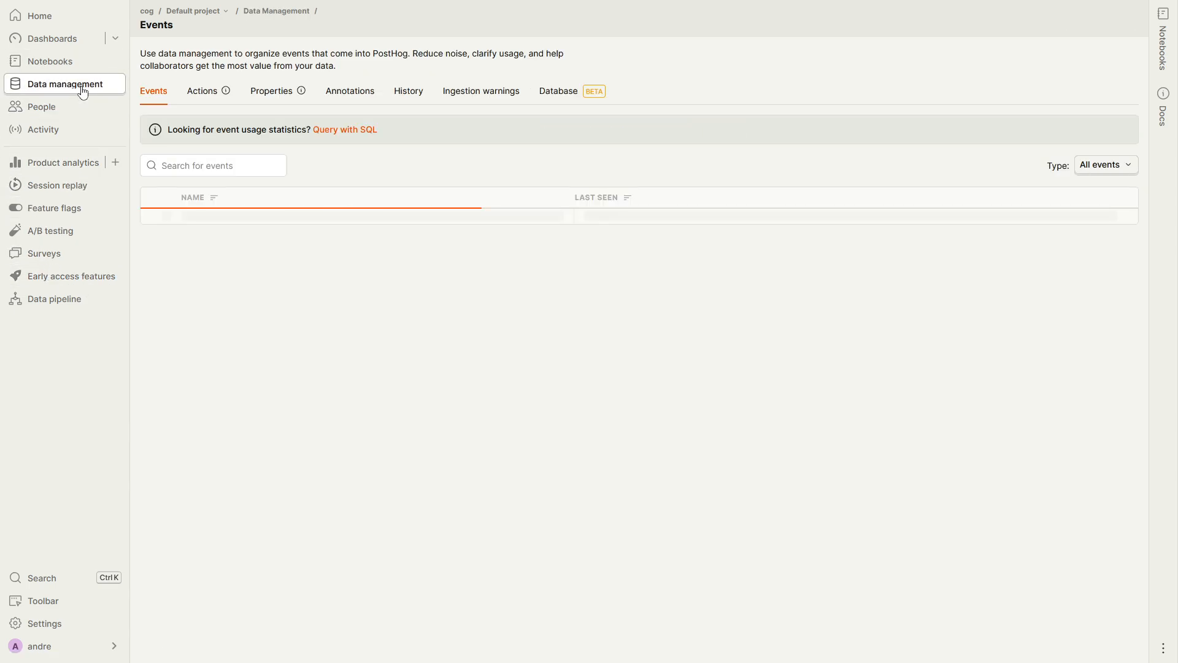
left_click(204, 92)
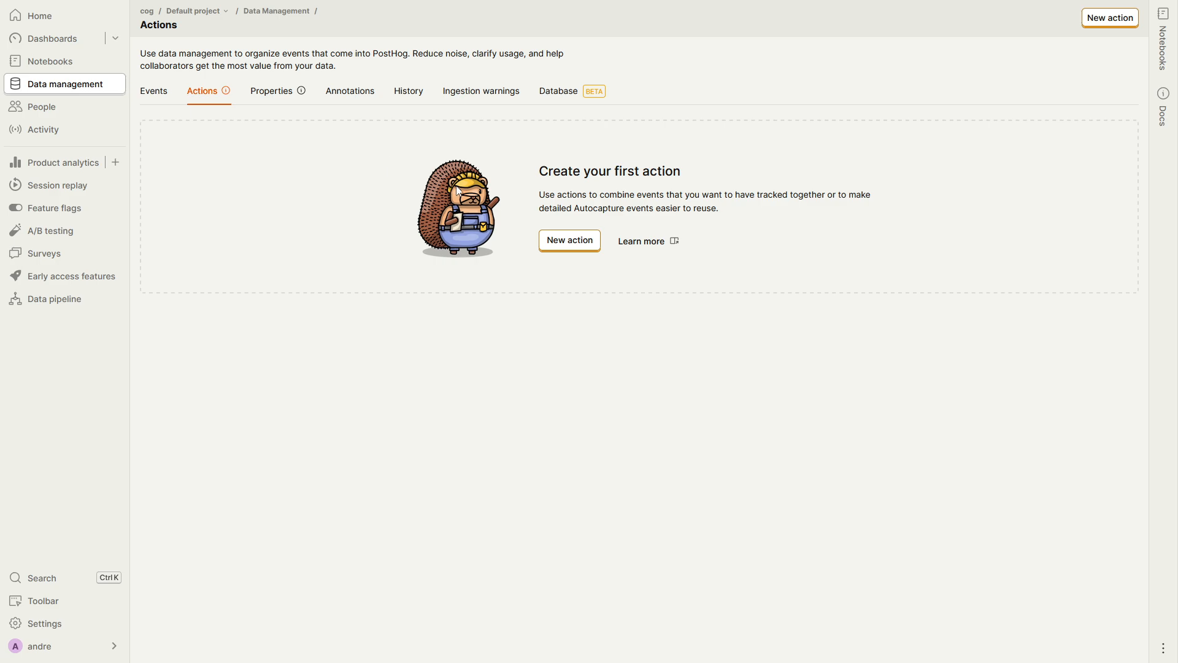
left_click(563, 249)
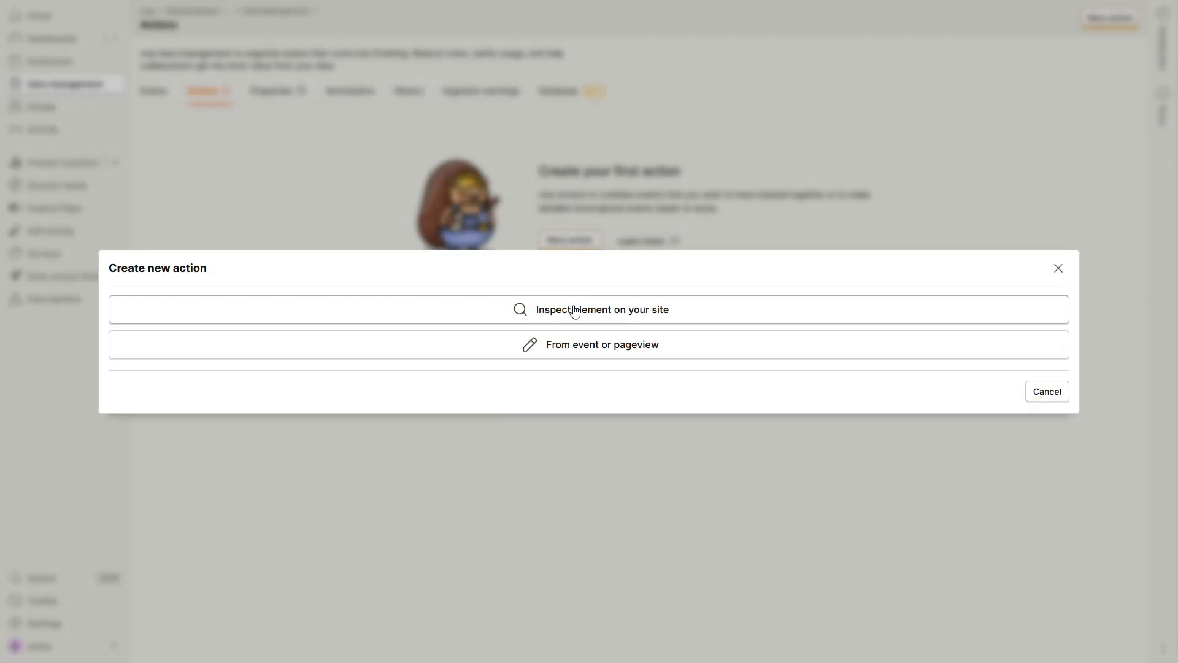
left_click(580, 350)
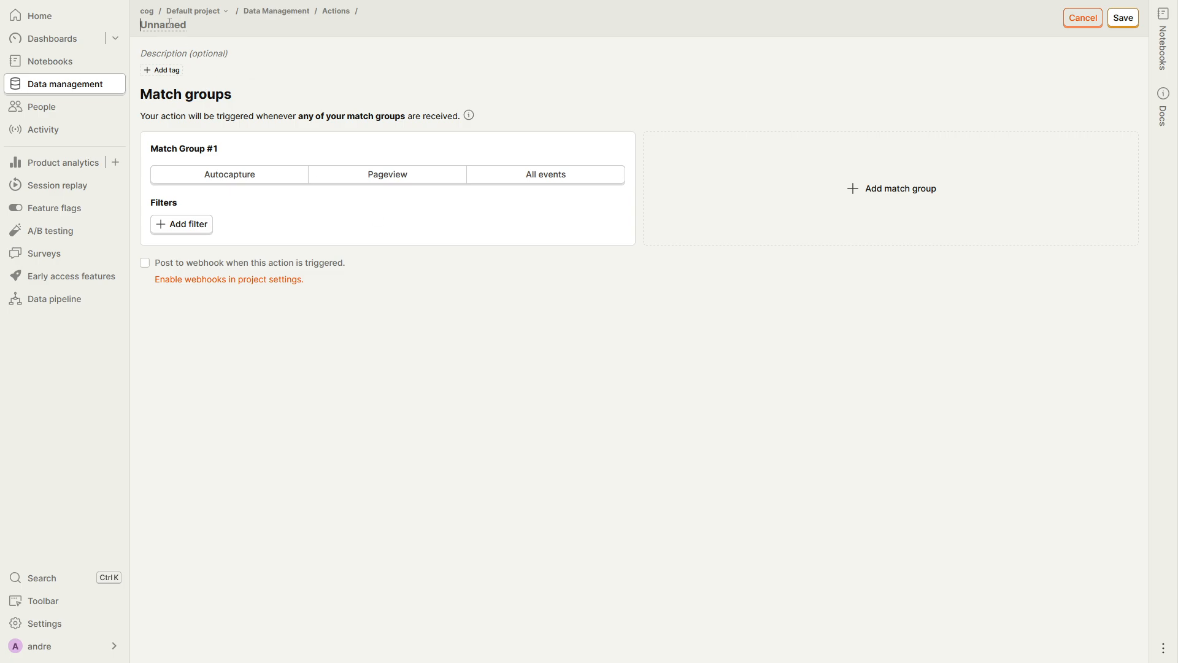
type("toxic ecoli")
key("BackSpace")
key("BackSpace")
key("BackSpace")
type("vent")
Set Match Group #1 to match all events and choose llm-task as the event name
left_click(547, 181)
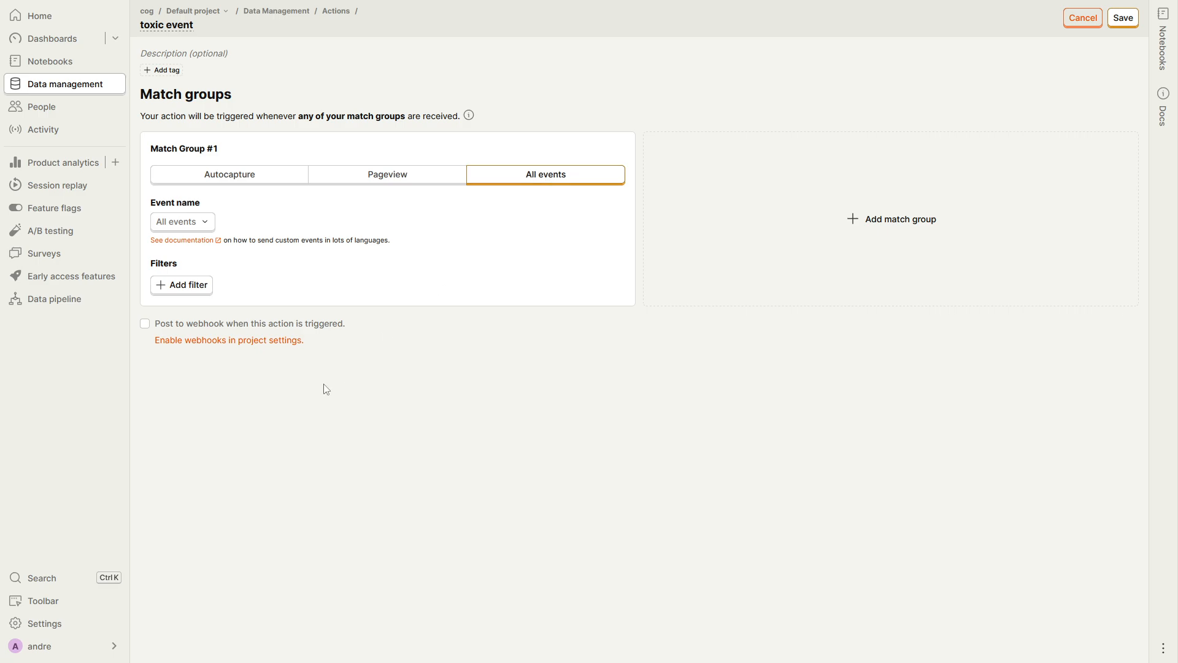
left_click(209, 227)
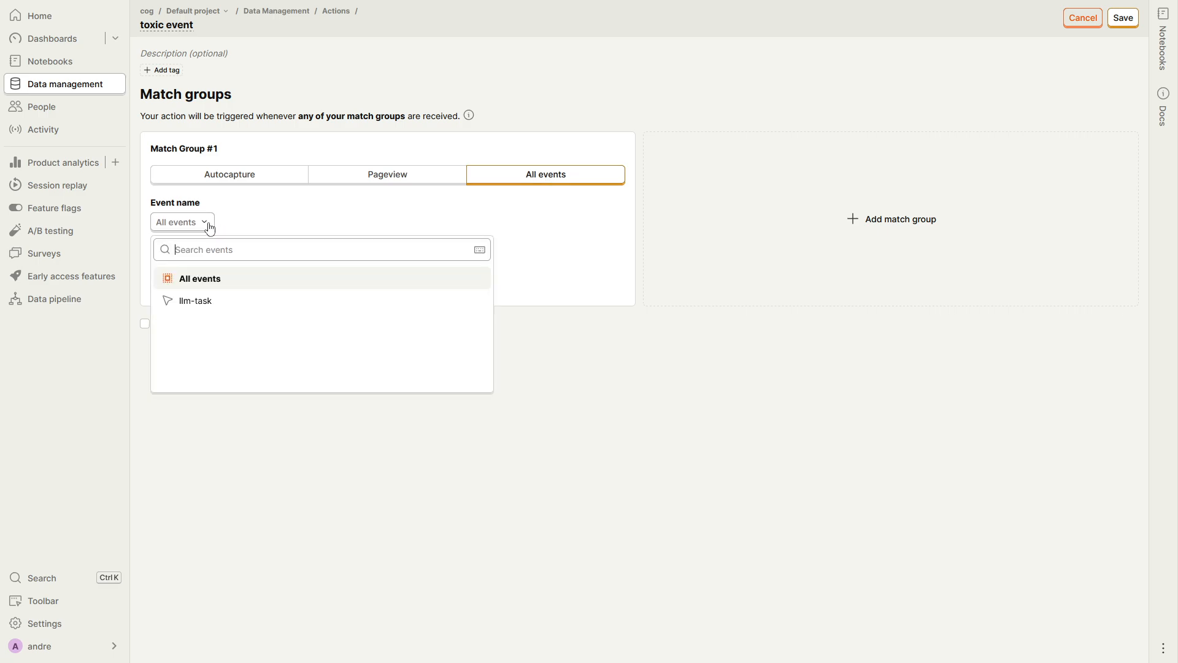
left_click(210, 303)
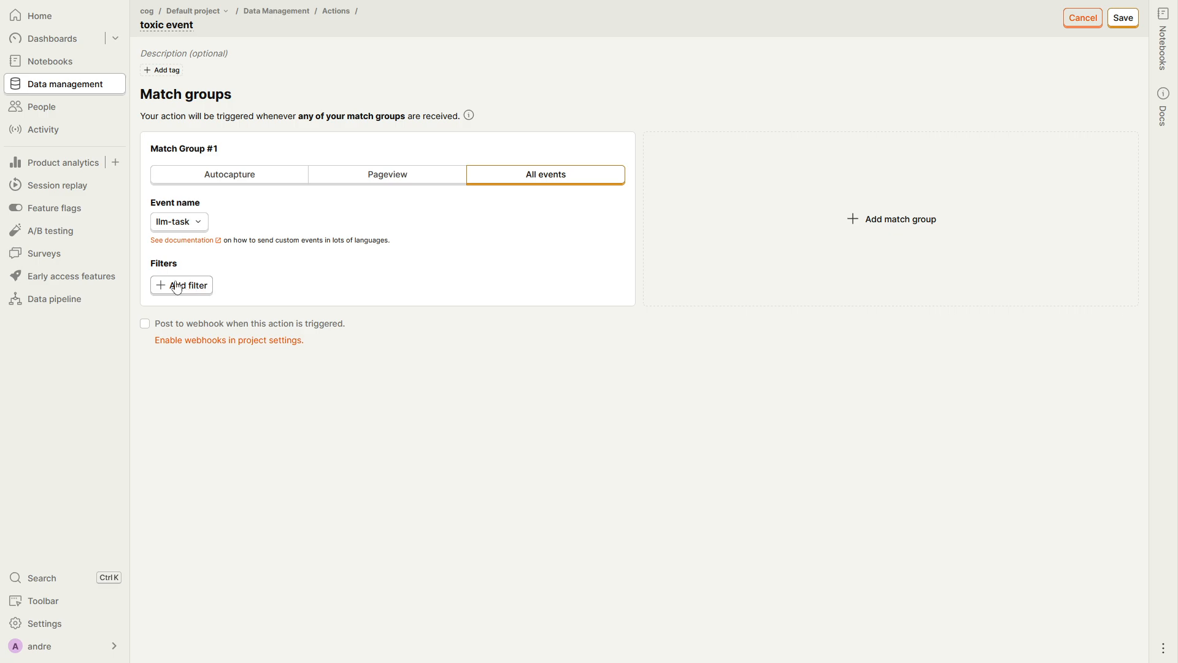
Add a filter to the match group requiring that user_toxic is set, and save the action
left_click(188, 287)
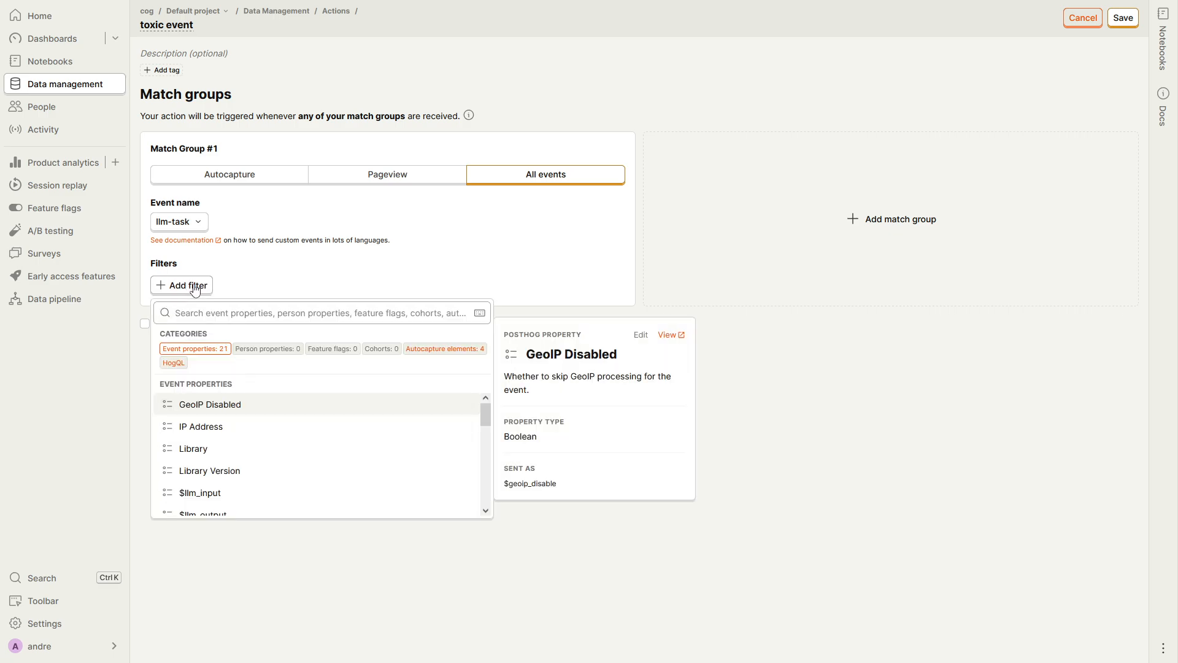
type("use")
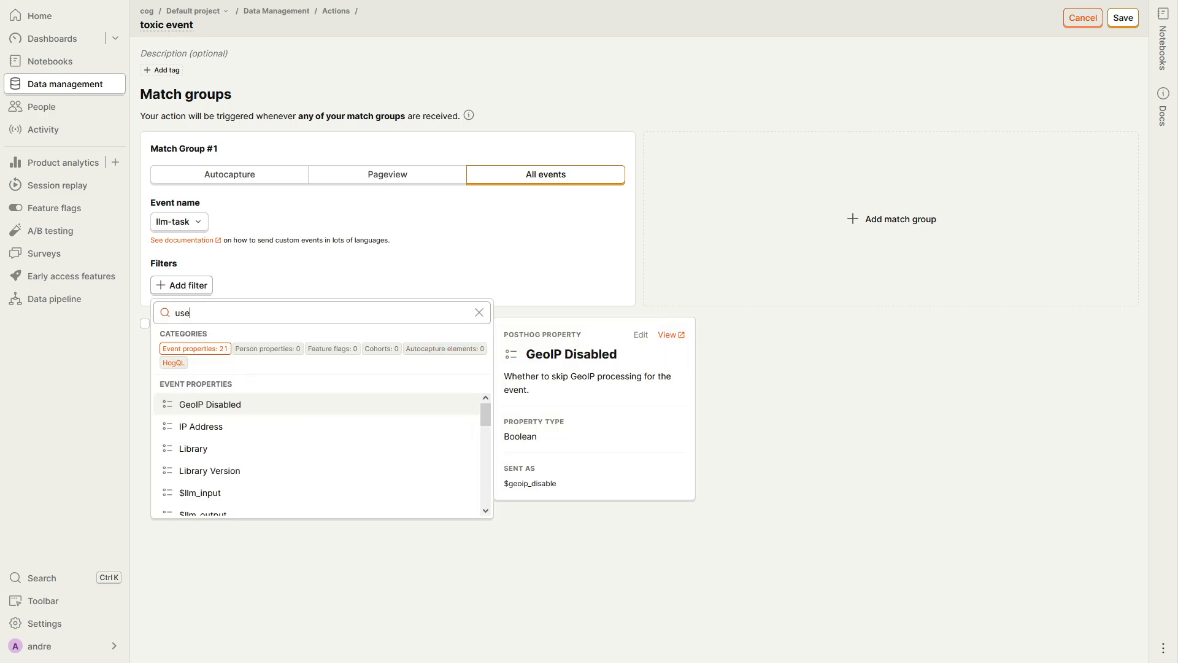
type("r_toxic")
left_click(226, 410)
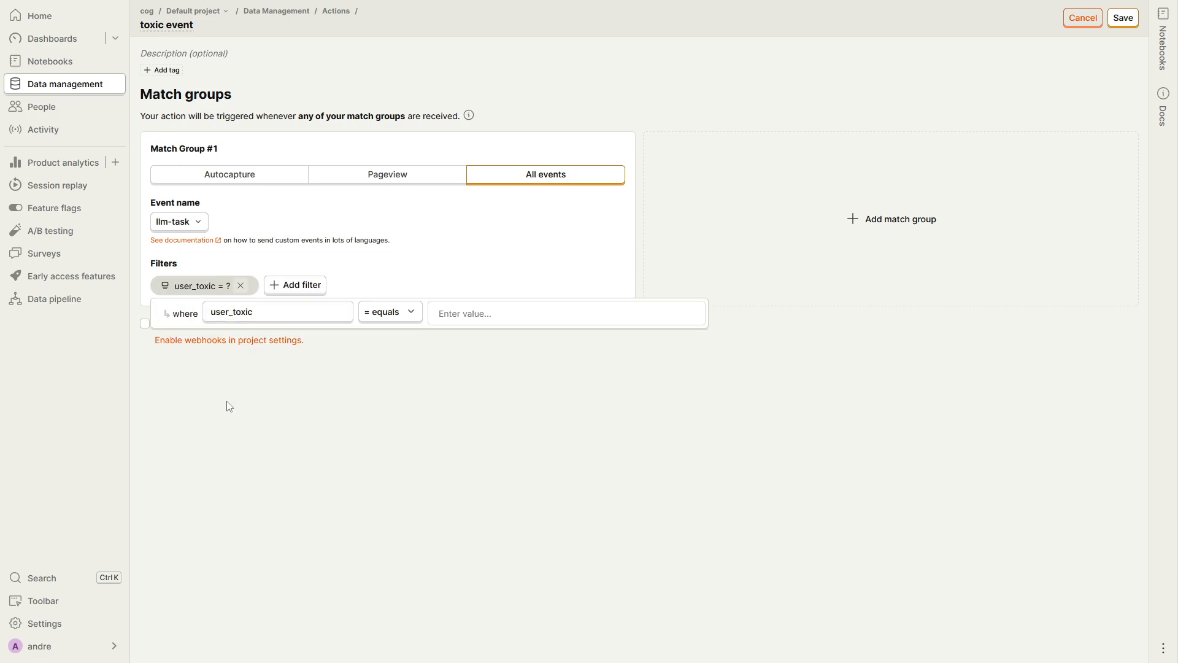
left_click(396, 314)
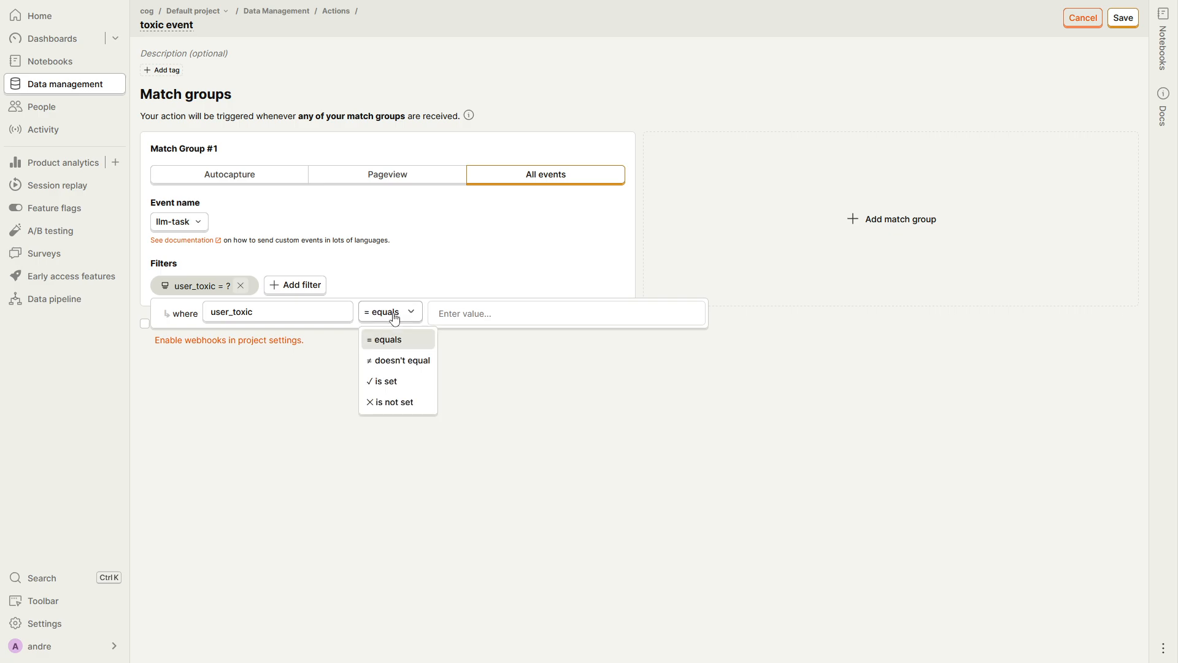
left_click(393, 387)
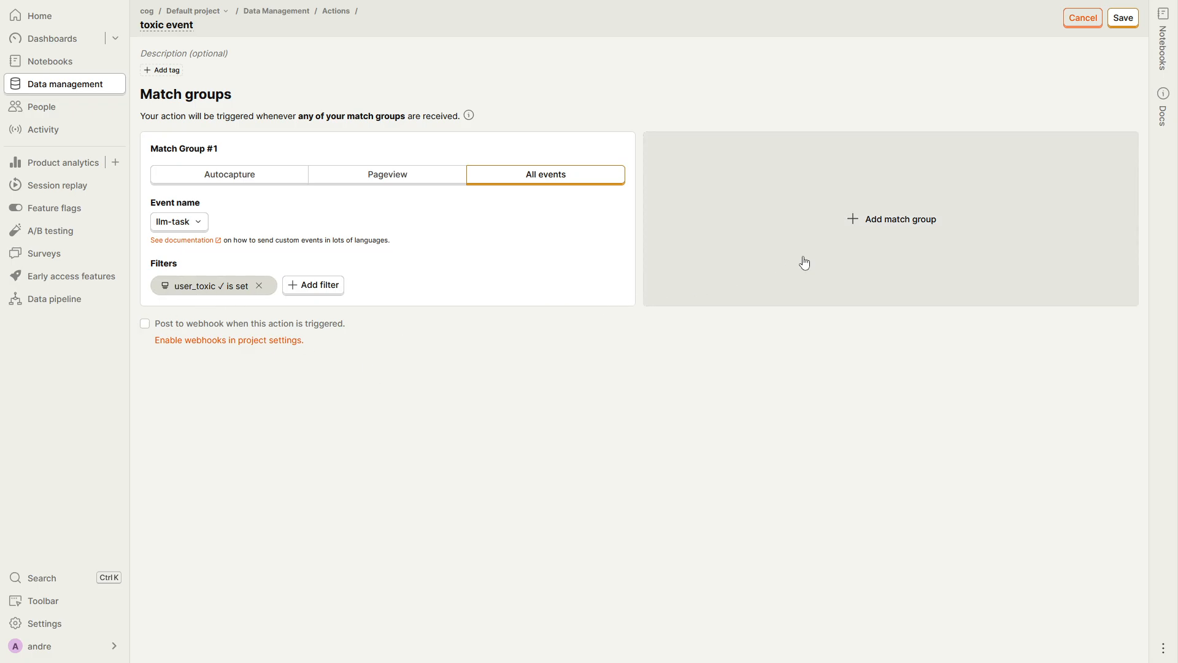
left_click(1123, 17)
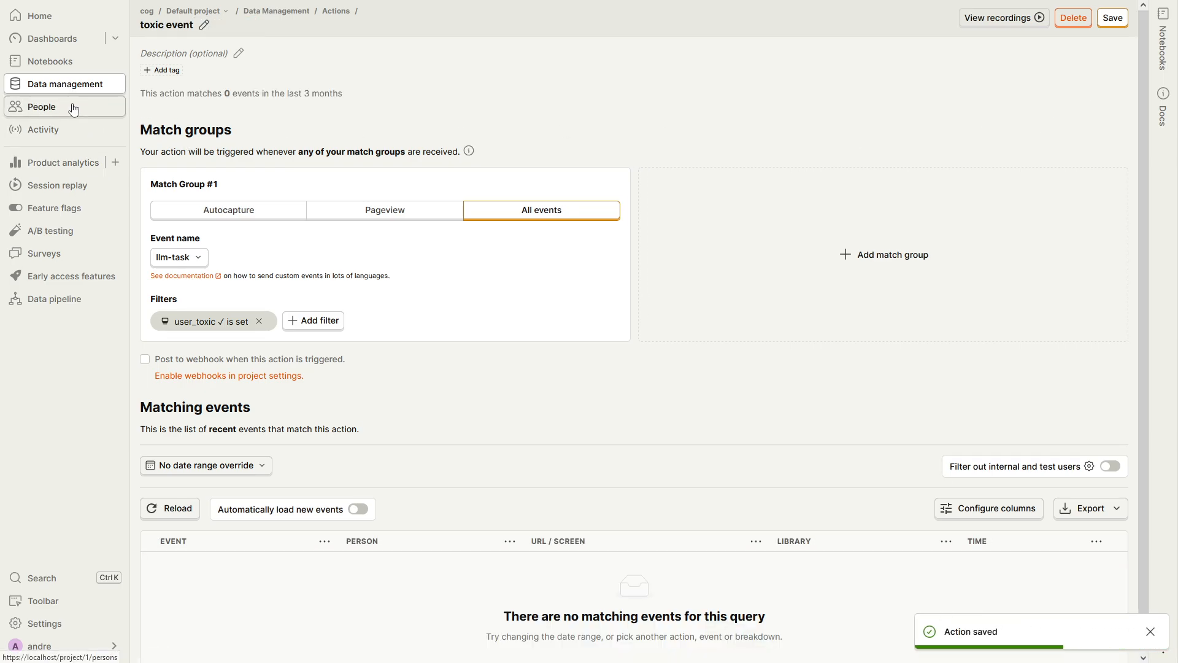
Create a new cohort under People and name it "very toxic users"
left_click(70, 110)
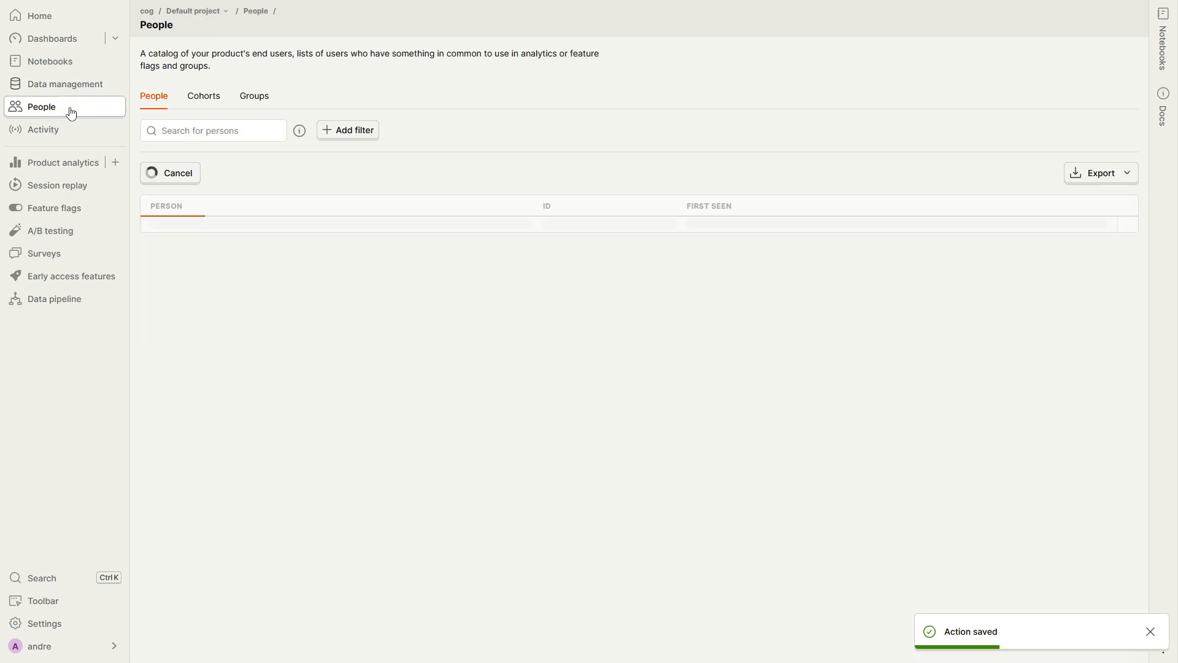
left_click(207, 104)
left_click(586, 246)
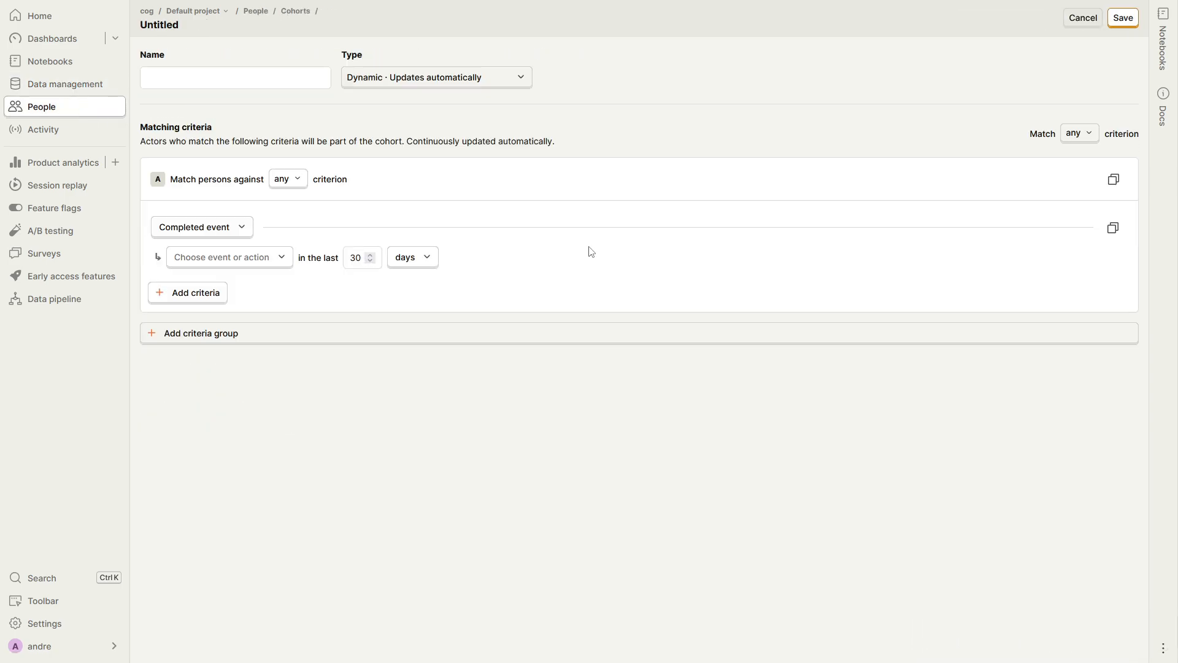
left_click(194, 81)
type("very toxic users")
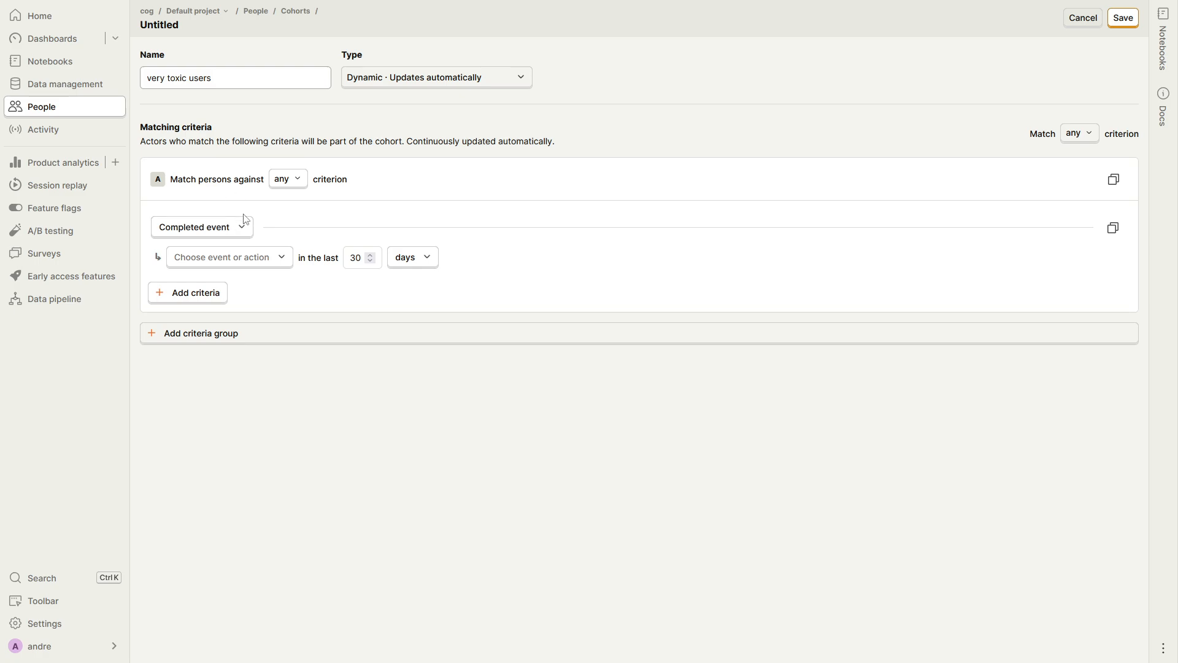
Set the cohort criterion to "Completed an event multiple times" with the toxic event action
left_click(231, 225)
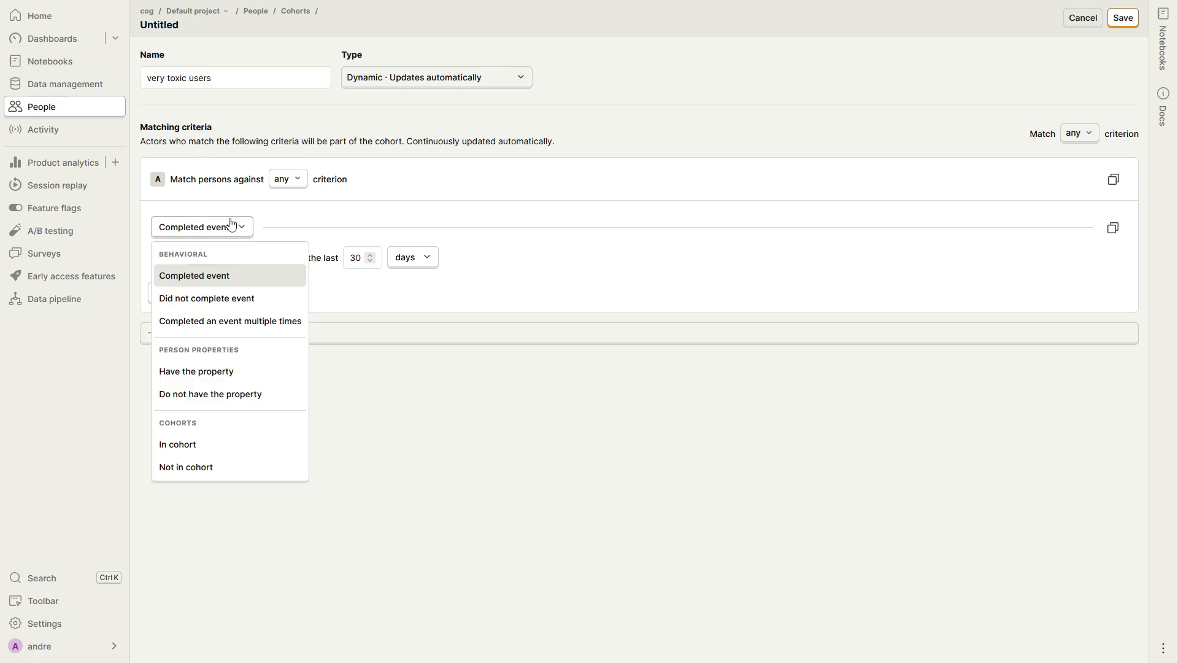
left_click(249, 322)
left_click(245, 265)
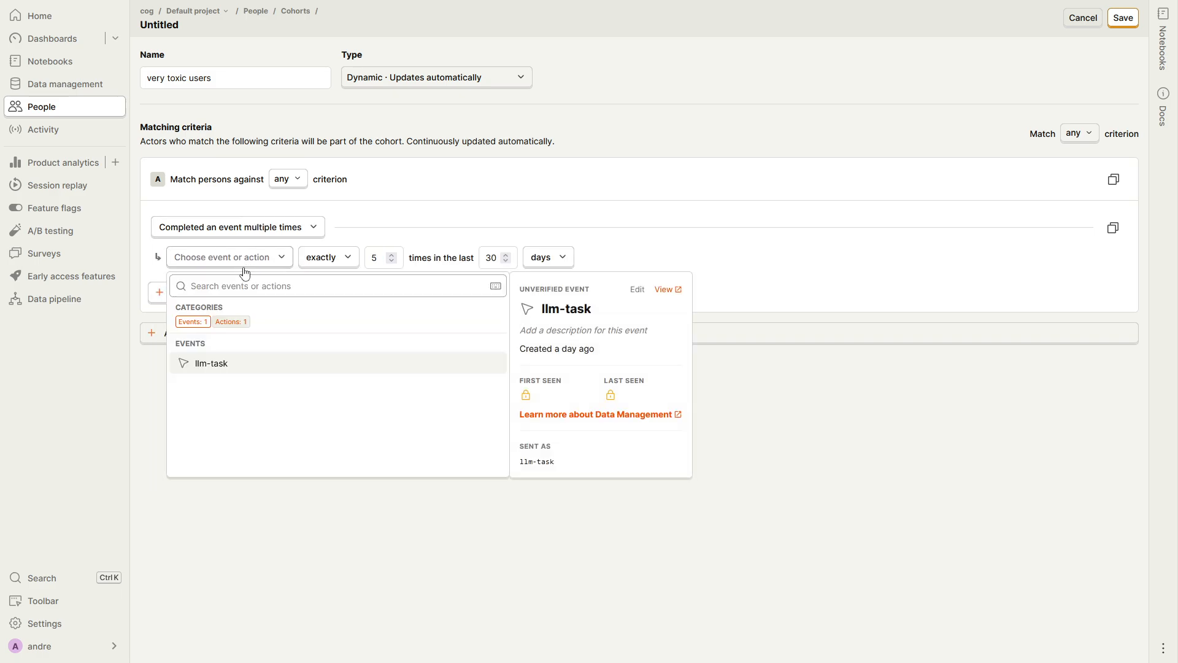
left_click(233, 325)
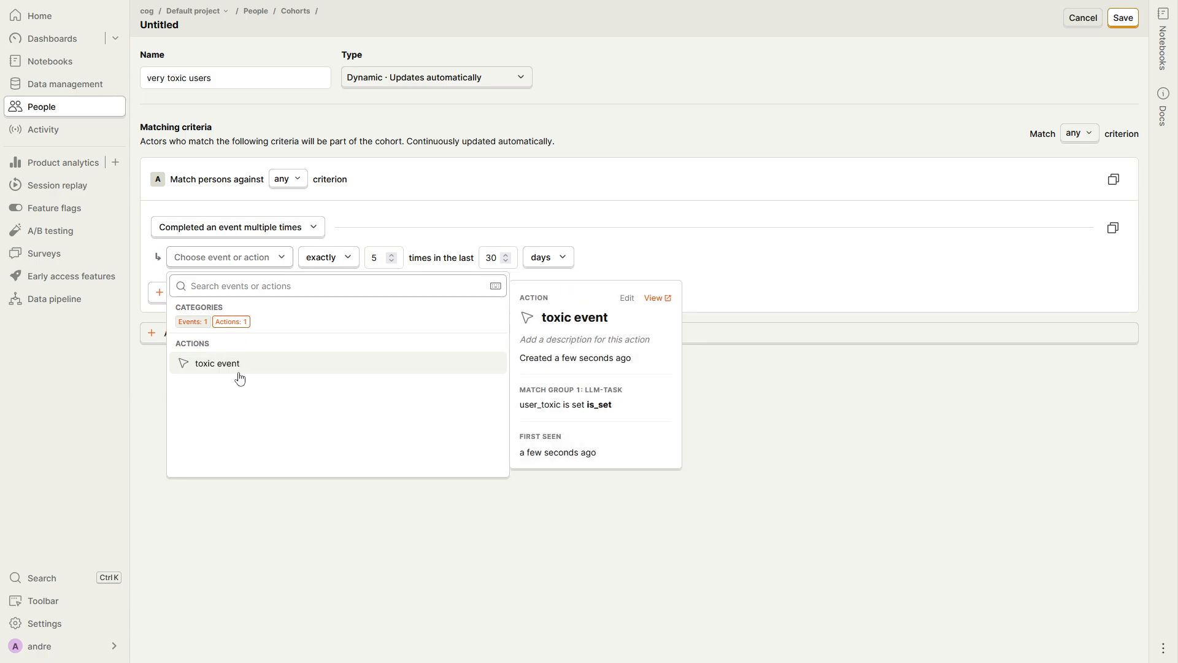
left_click(238, 366)
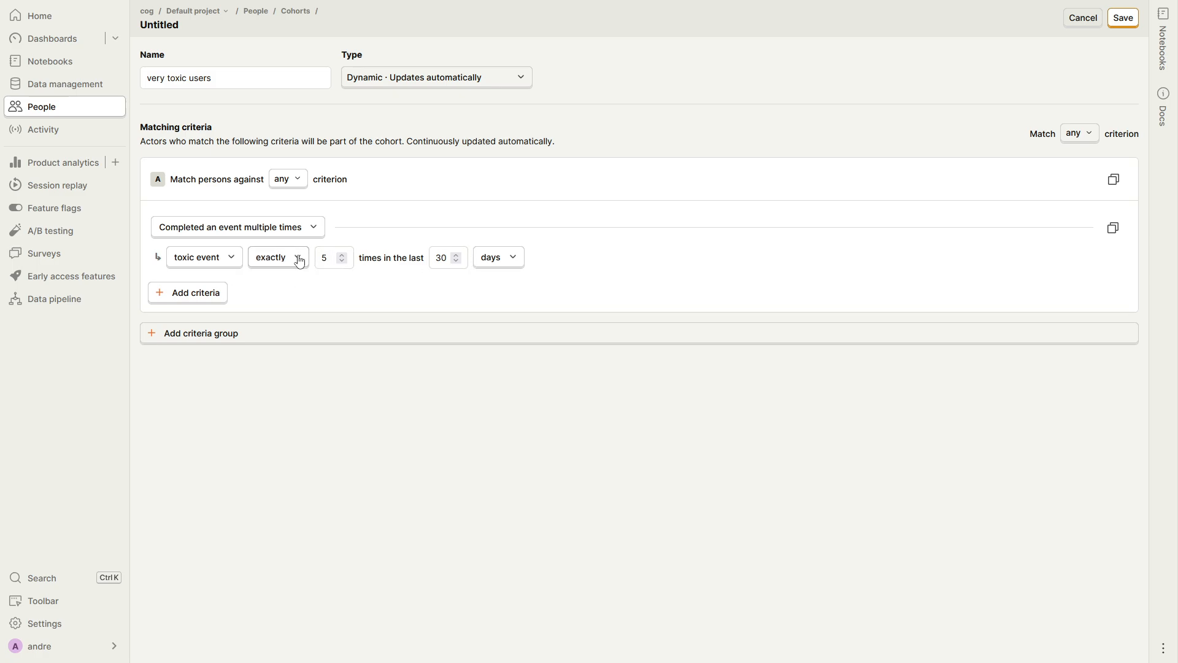
Require the toxic event to occur at least 3 times in the cohort criterion
double_click(325, 259)
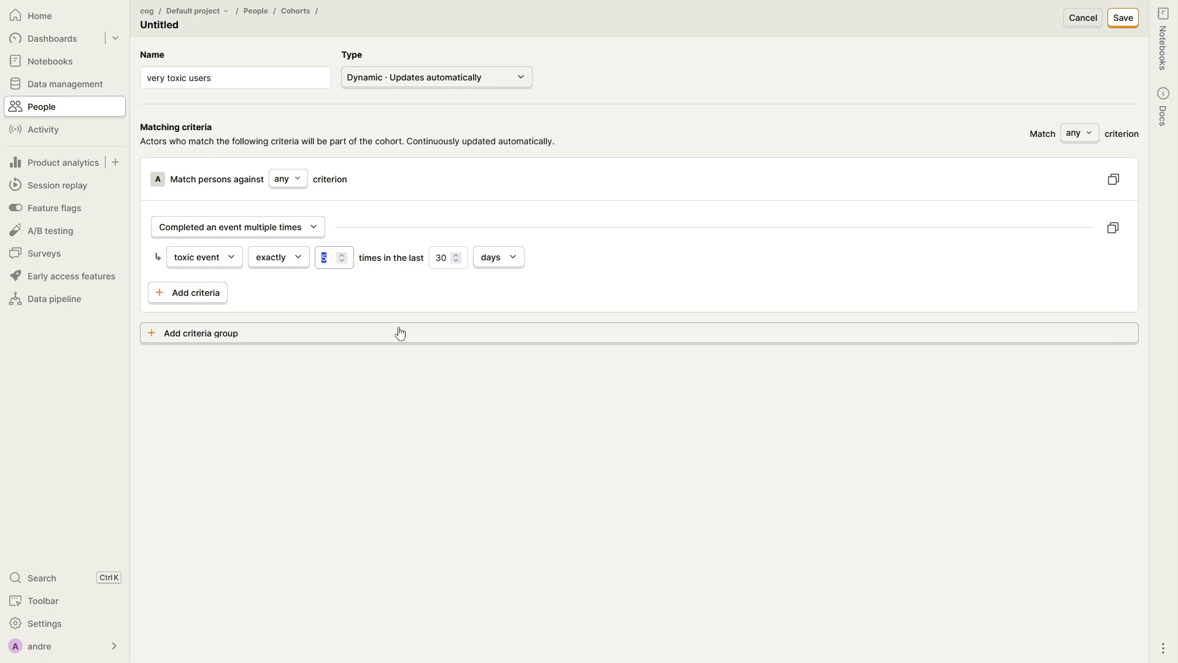
type("3")
left_click(294, 262)
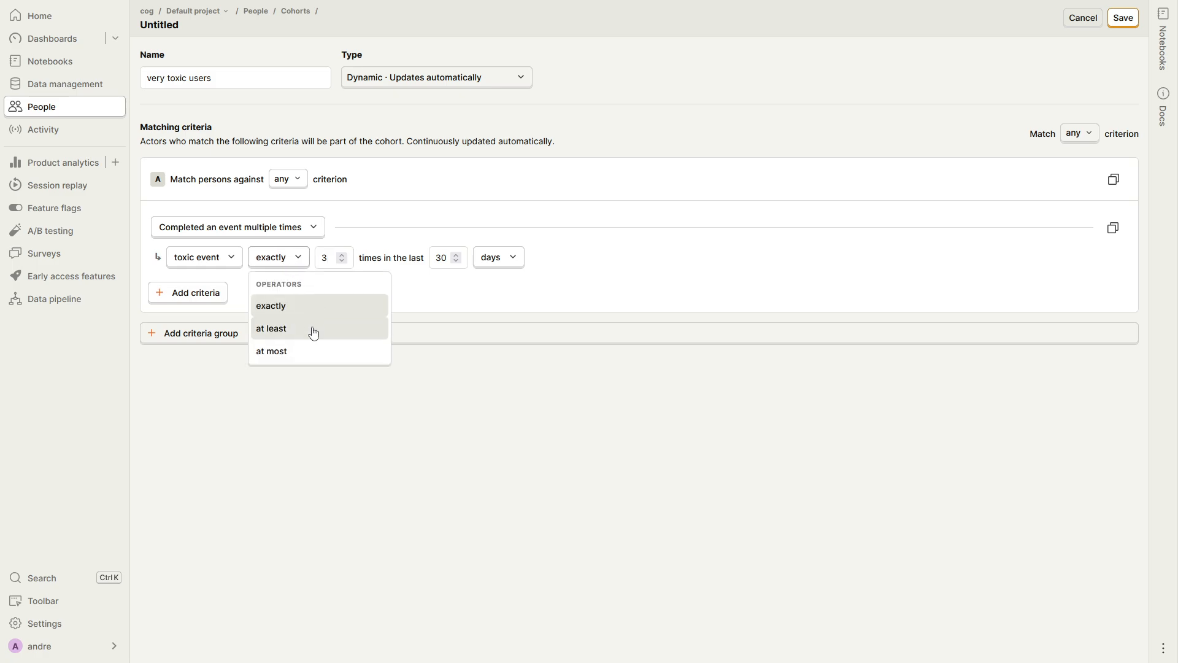
left_click(314, 333)
Change the criterion's time period unit to years and save the cohort
left_click(502, 264)
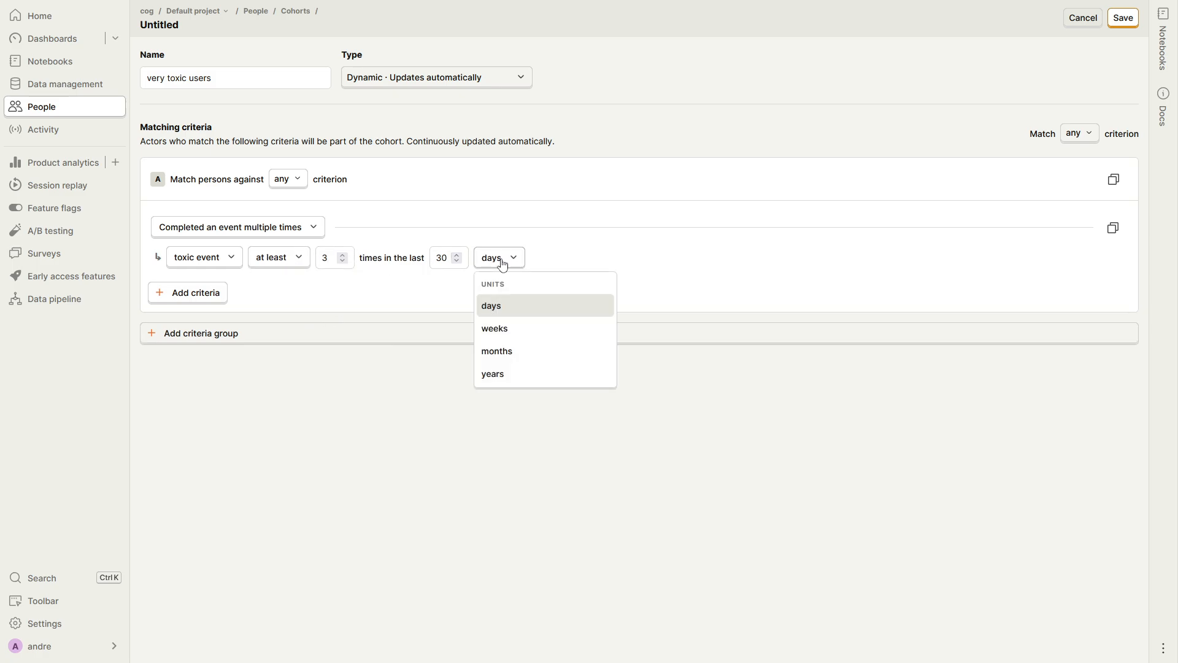
left_click(502, 263)
left_click(488, 261)
left_click(528, 374)
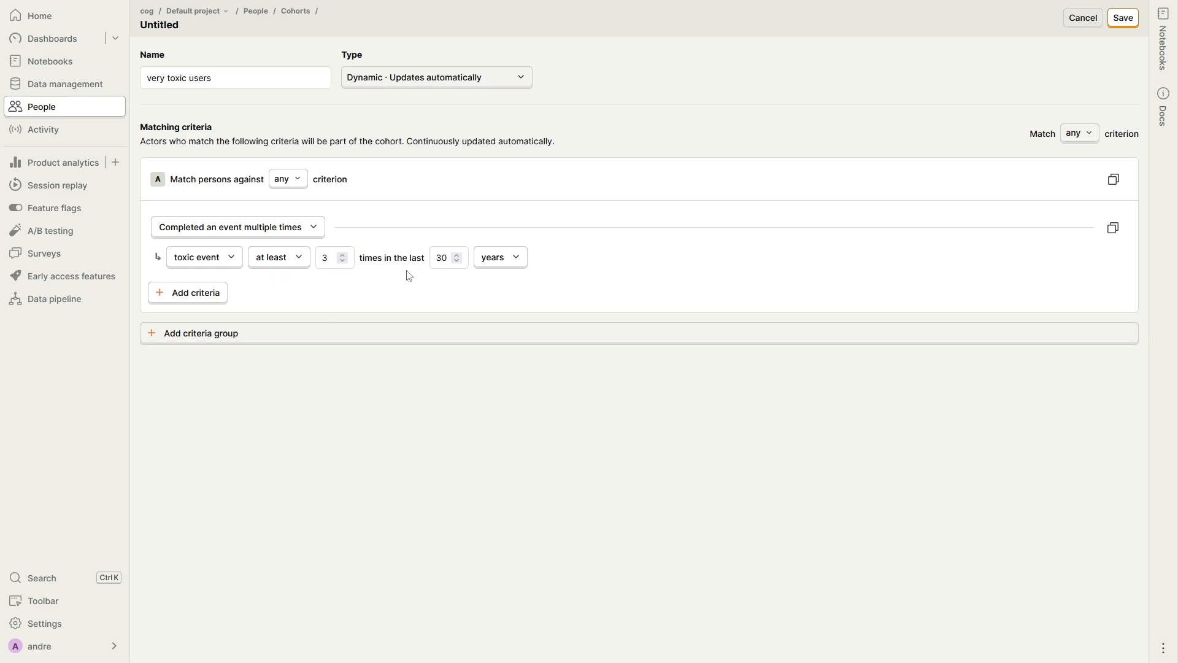
left_click(1123, 17)
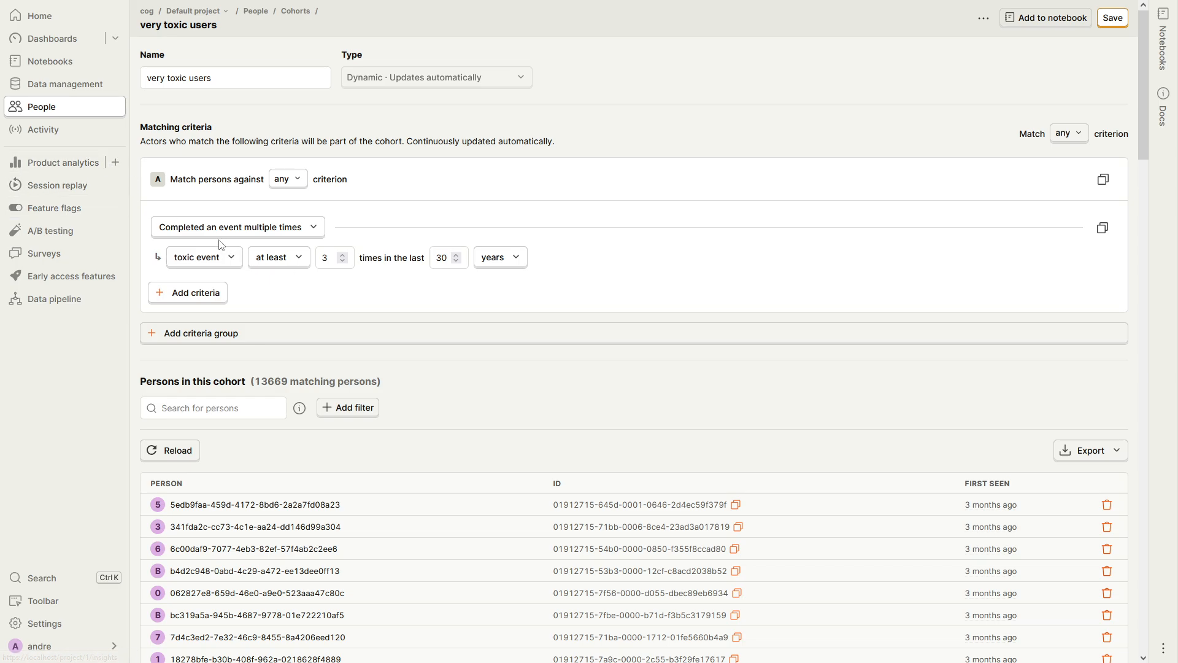
Create a new trends insight in product analytics and set its series to the toxic event action
left_click(118, 170)
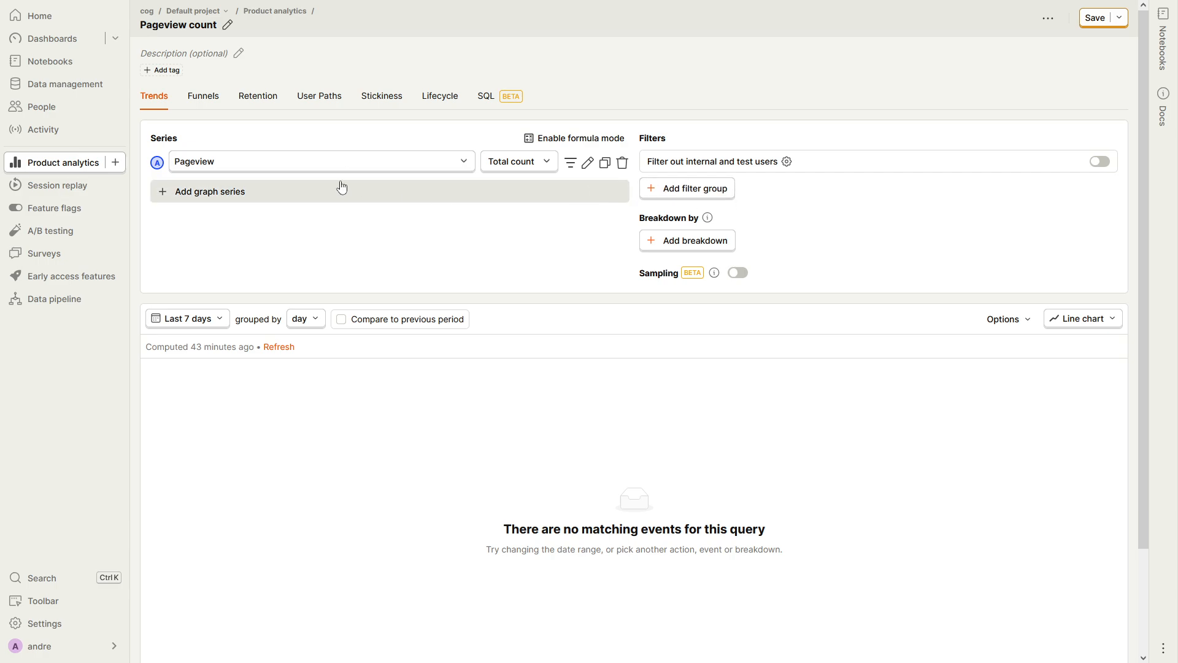
left_click(188, 319)
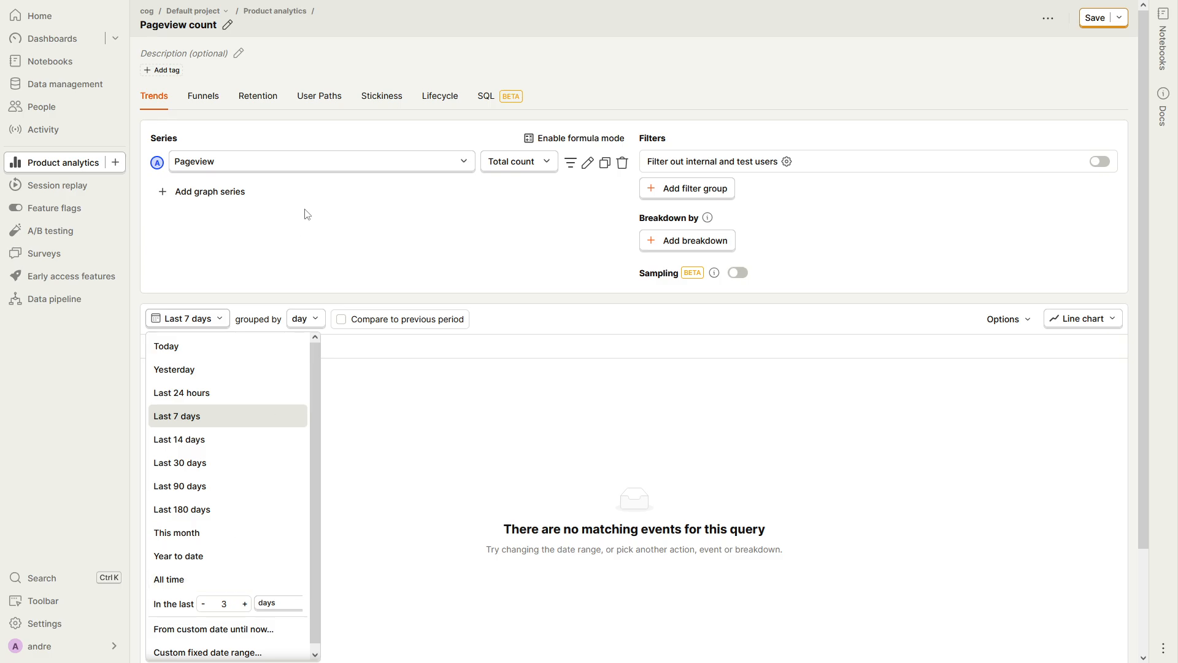
left_click(367, 172)
left_click(243, 226)
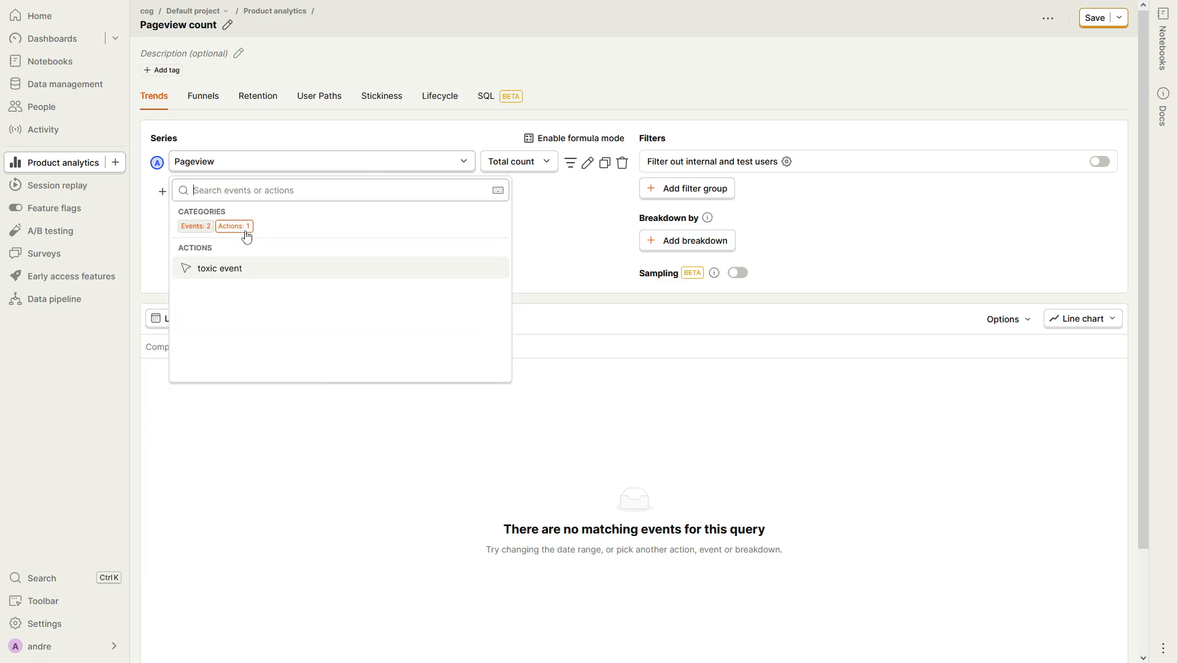
left_click(256, 271)
Switch the insight's series from the toxic event action to the llm-task event
left_click(413, 164)
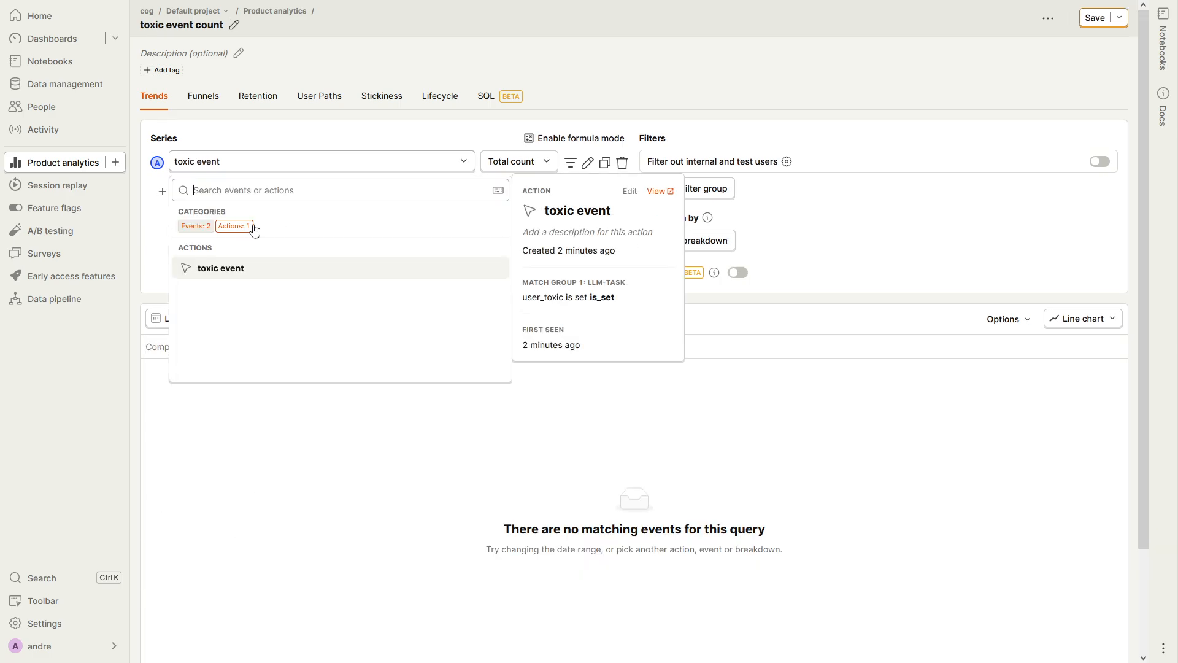
left_click(204, 227)
left_click(240, 294)
left_click(515, 167)
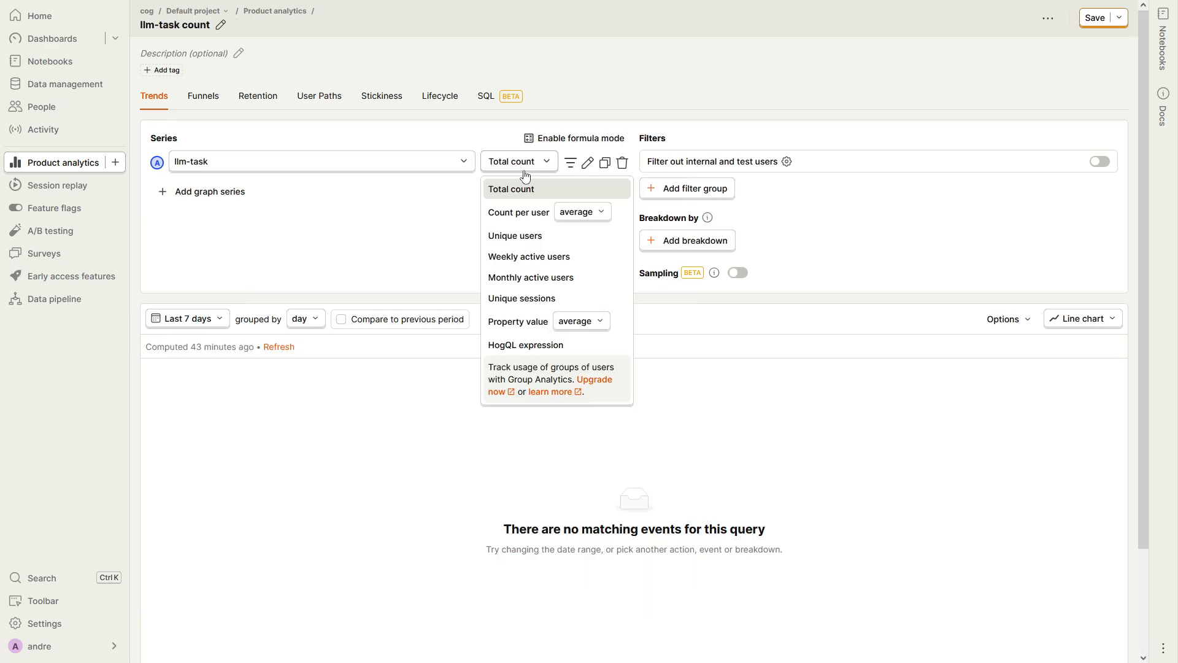
left_click(483, 171)
Filter the llm-task series to the very toxic users cohort
left_click(570, 162)
left_click(236, 191)
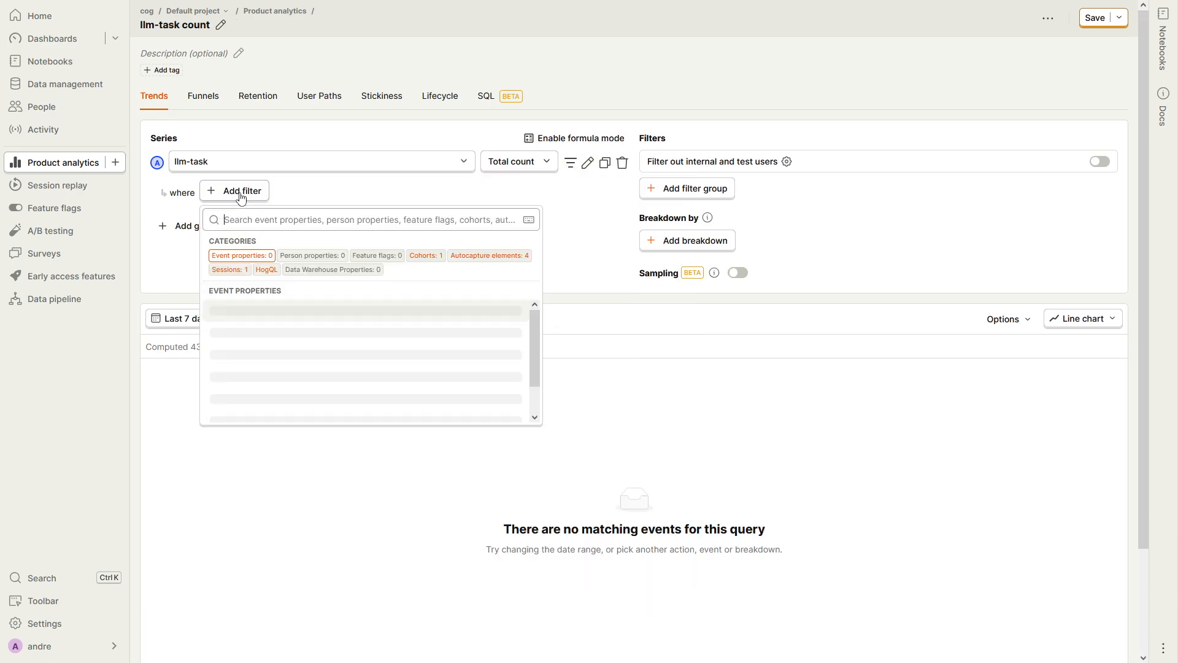
left_click(432, 257)
left_click(291, 315)
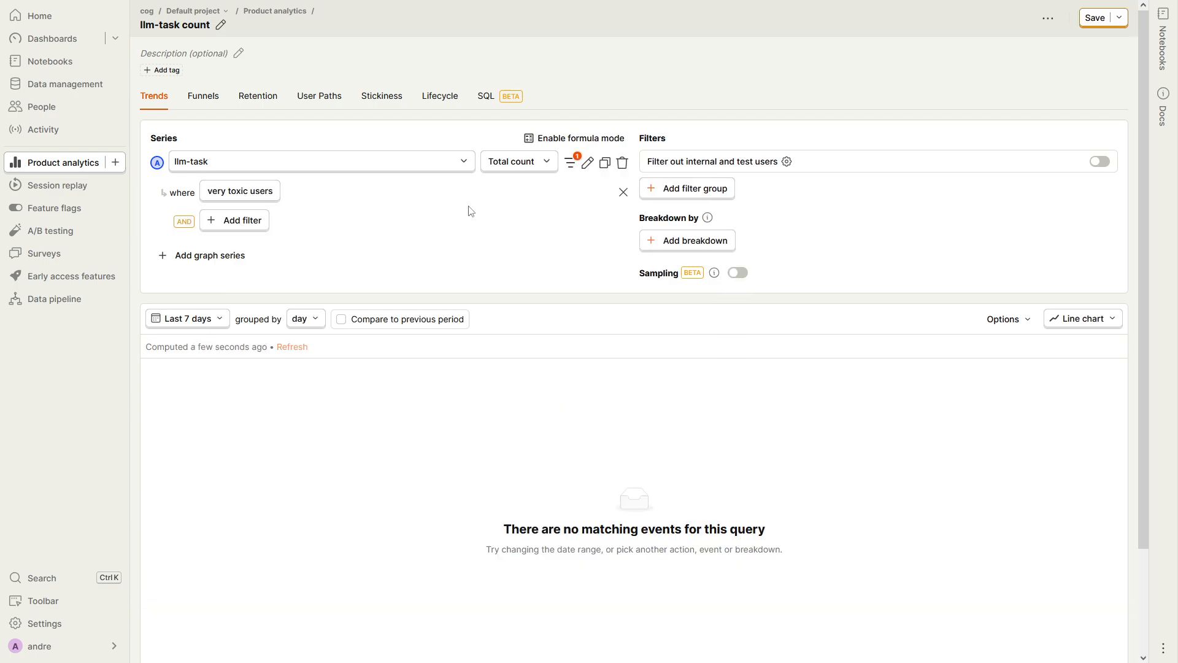
Add a filter group that requires the event property user_domain to be set
left_click(698, 190)
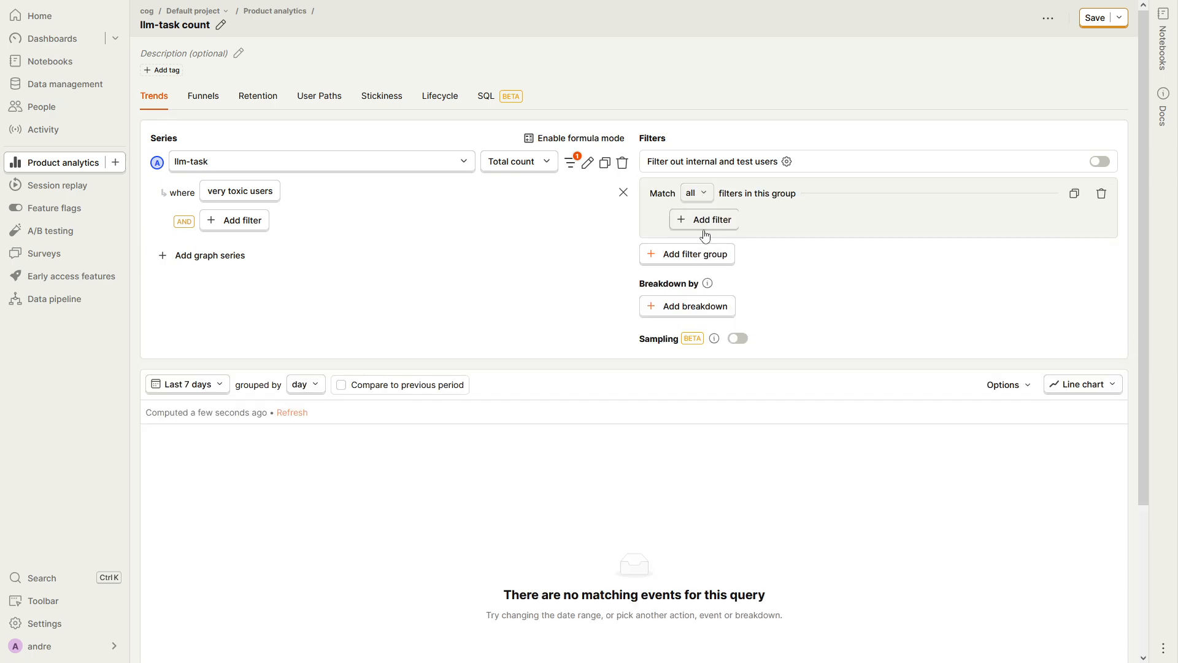
left_click(705, 227)
type("u")
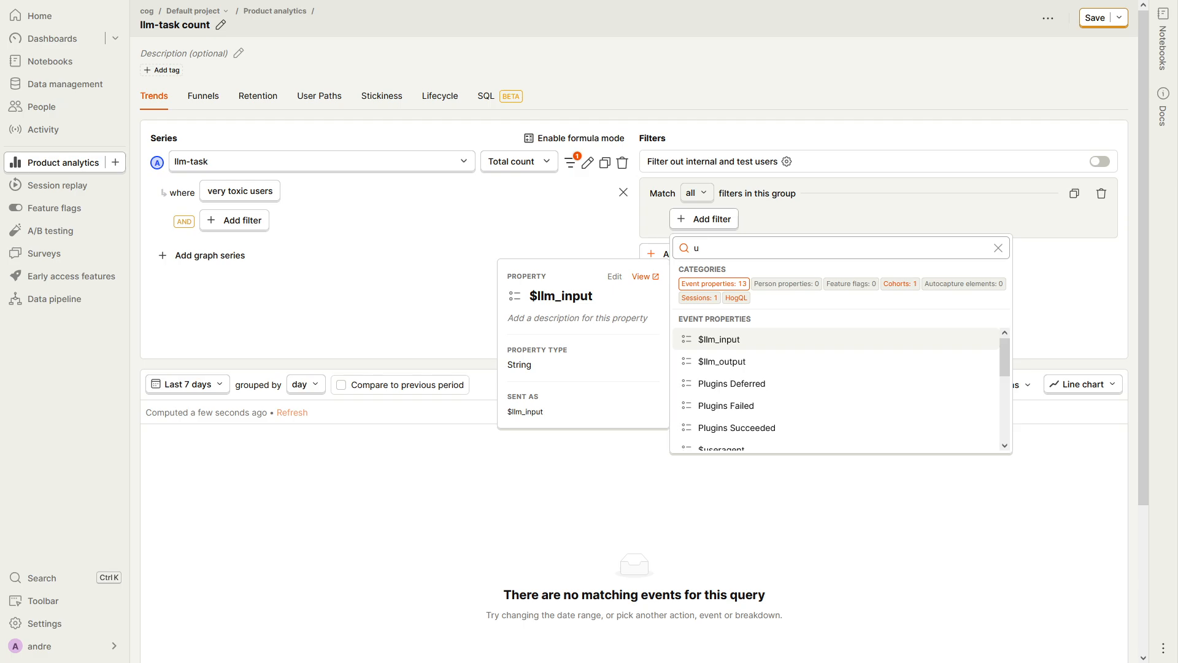
key("BackSpace")
type("use")
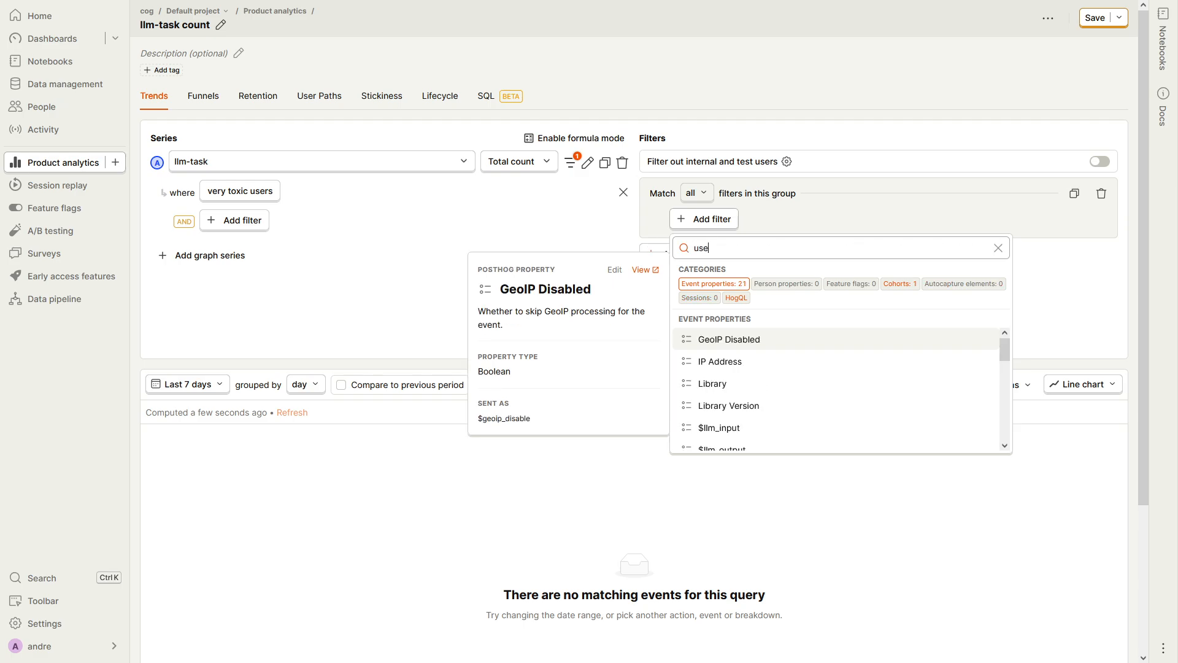
type("r_")
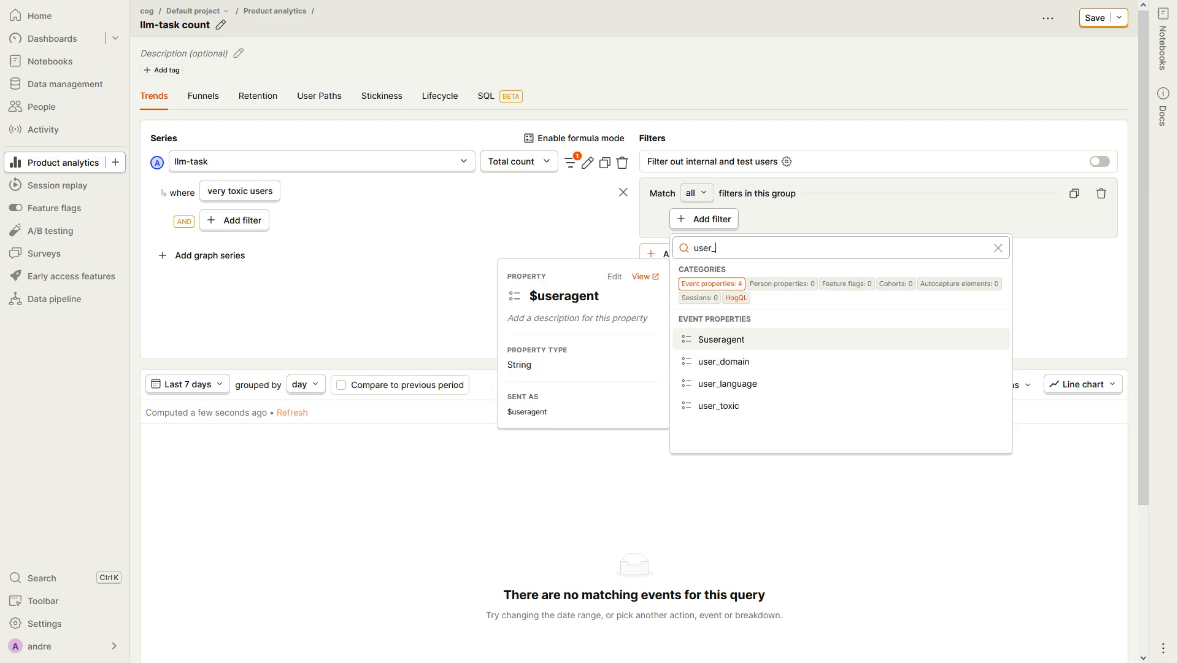
left_click(788, 366)
left_click(828, 220)
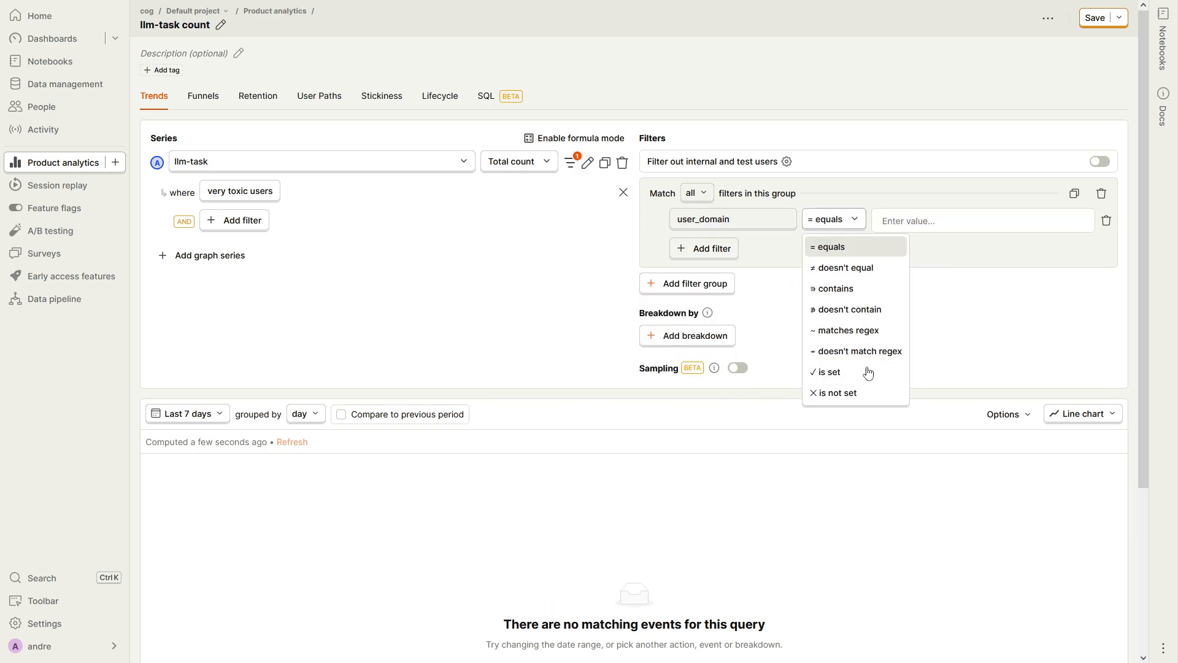
left_click(859, 370)
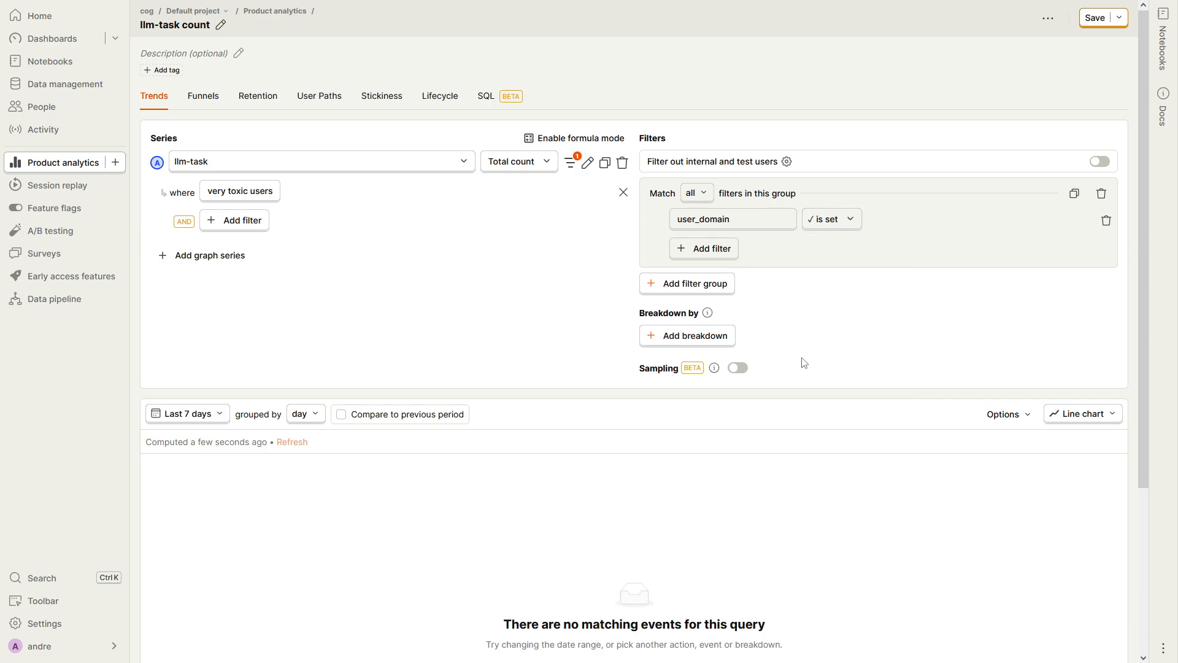
Break the insight down by the event property user_domain
left_click(683, 343)
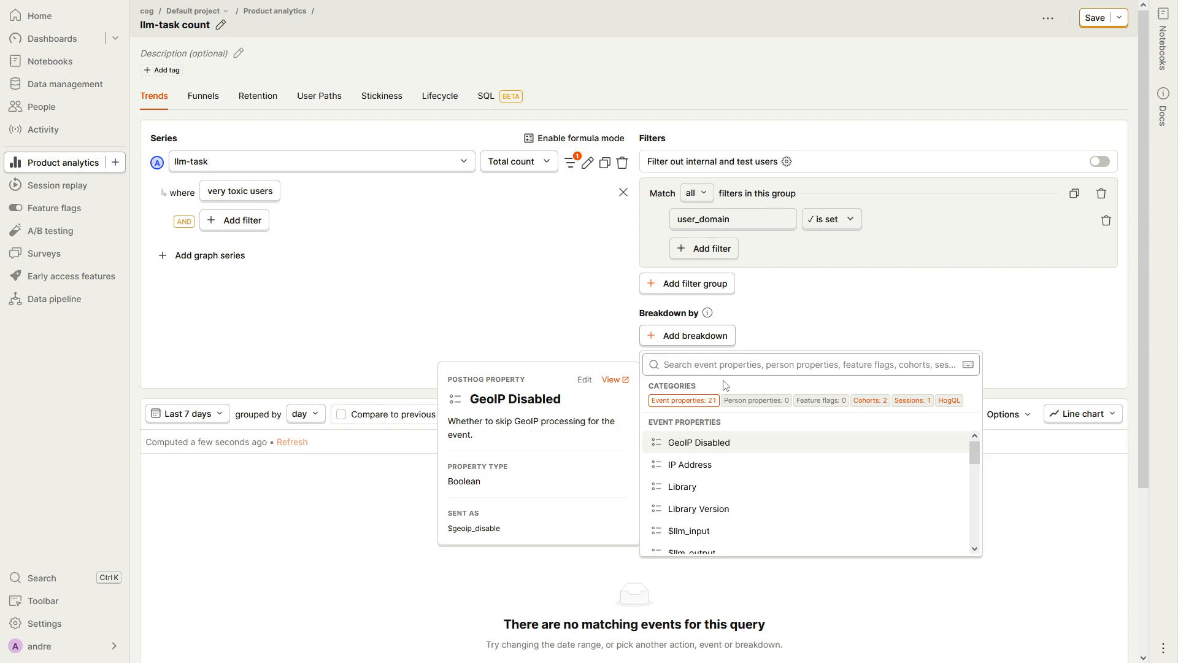
type("user_dom")
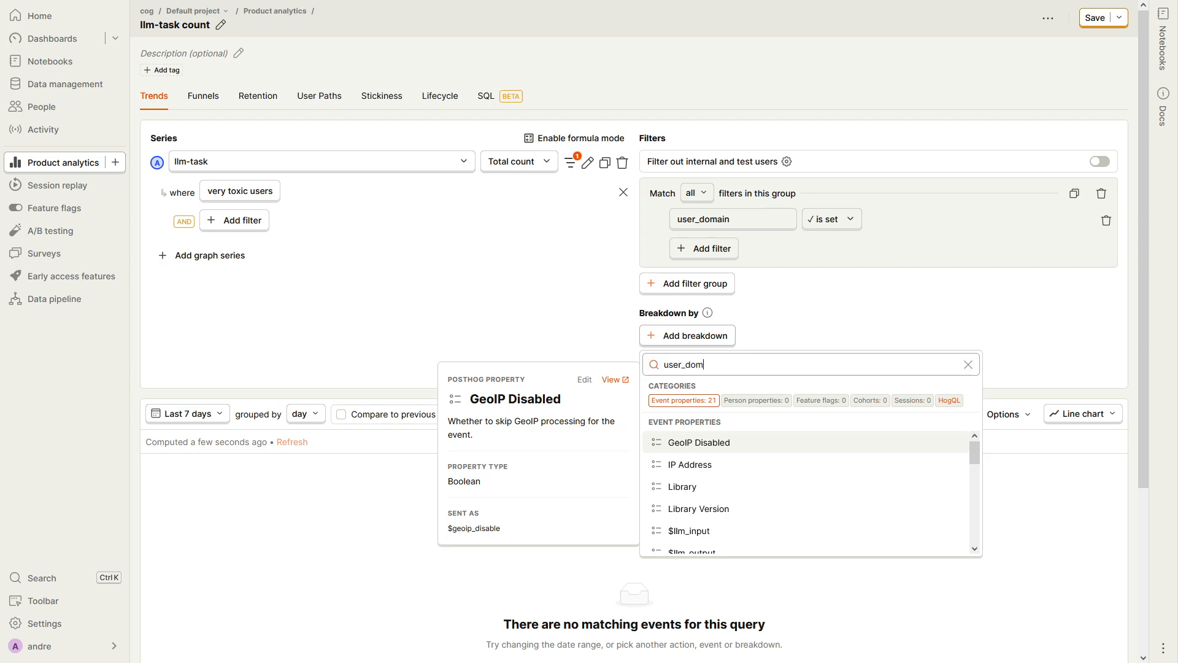
type("ain")
left_click(726, 446)
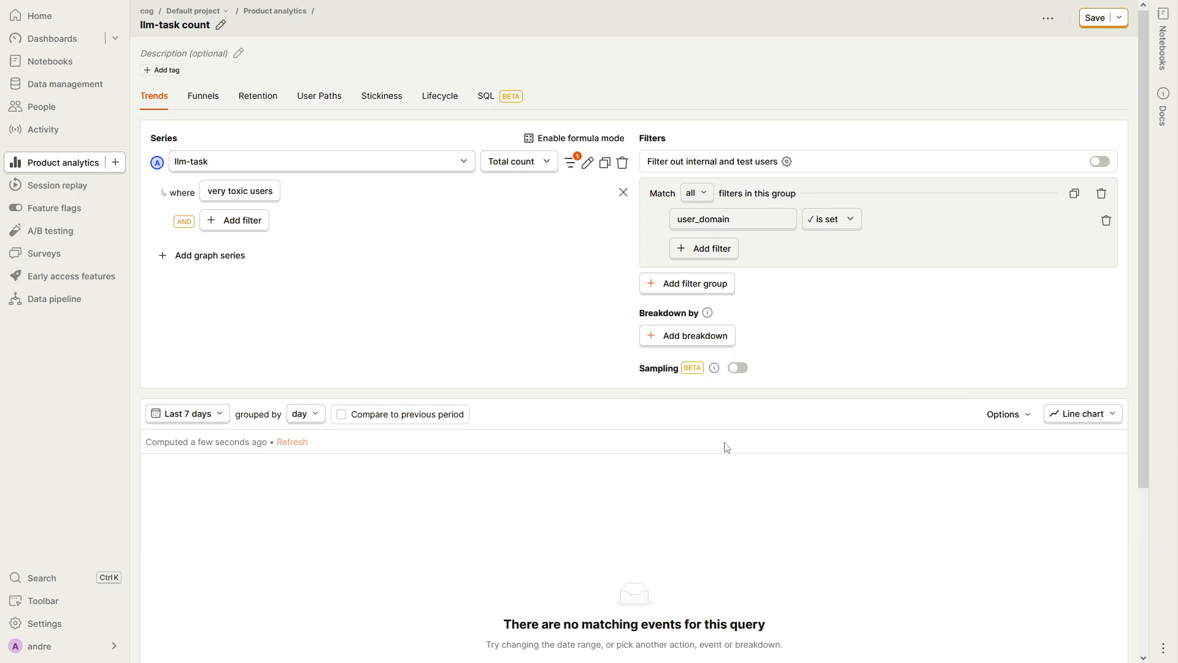
Set the insight's date range to All time
left_click(163, 421)
scroll(210, 374, "down", 3)
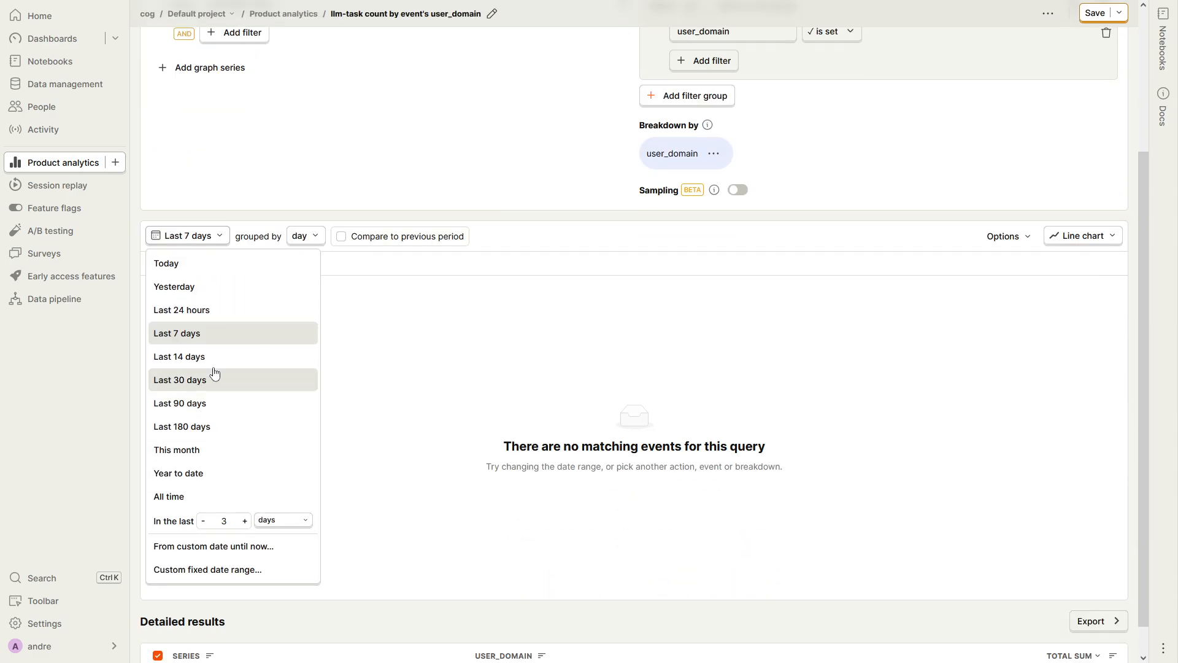
left_click(195, 495)
scroll(247, 489, "up", 3)
scroll(248, 489, "down", 1)
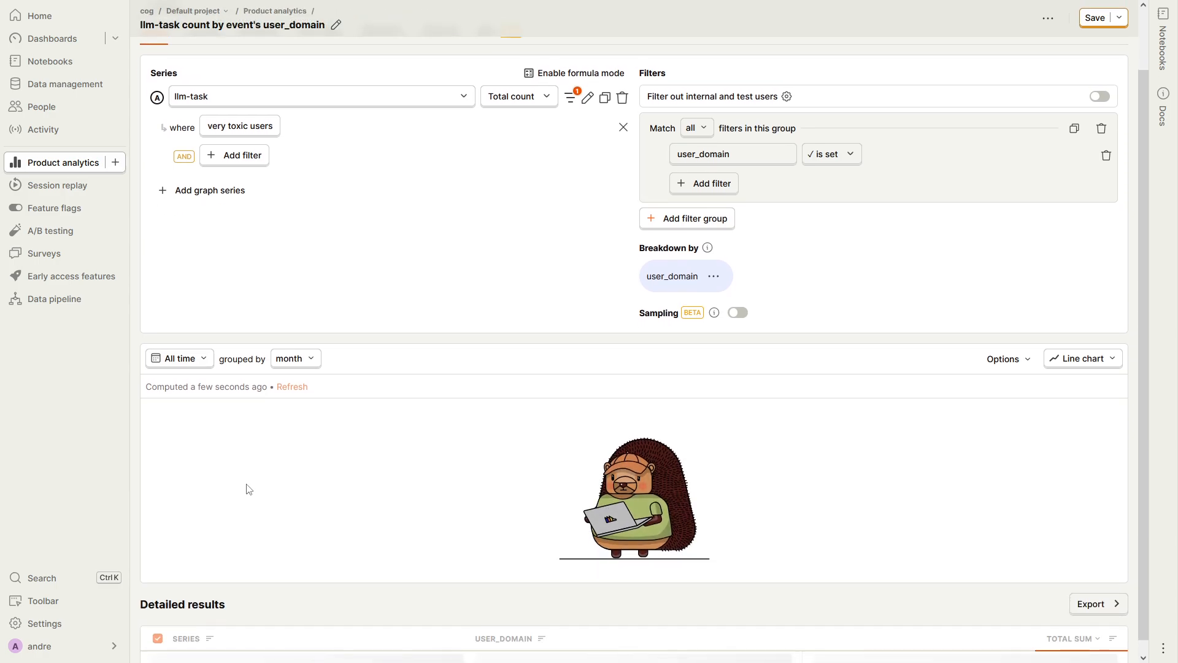
Display the insight as a total-value bar chart and inspect the bars of the user_domain breakdown
left_click(1082, 344)
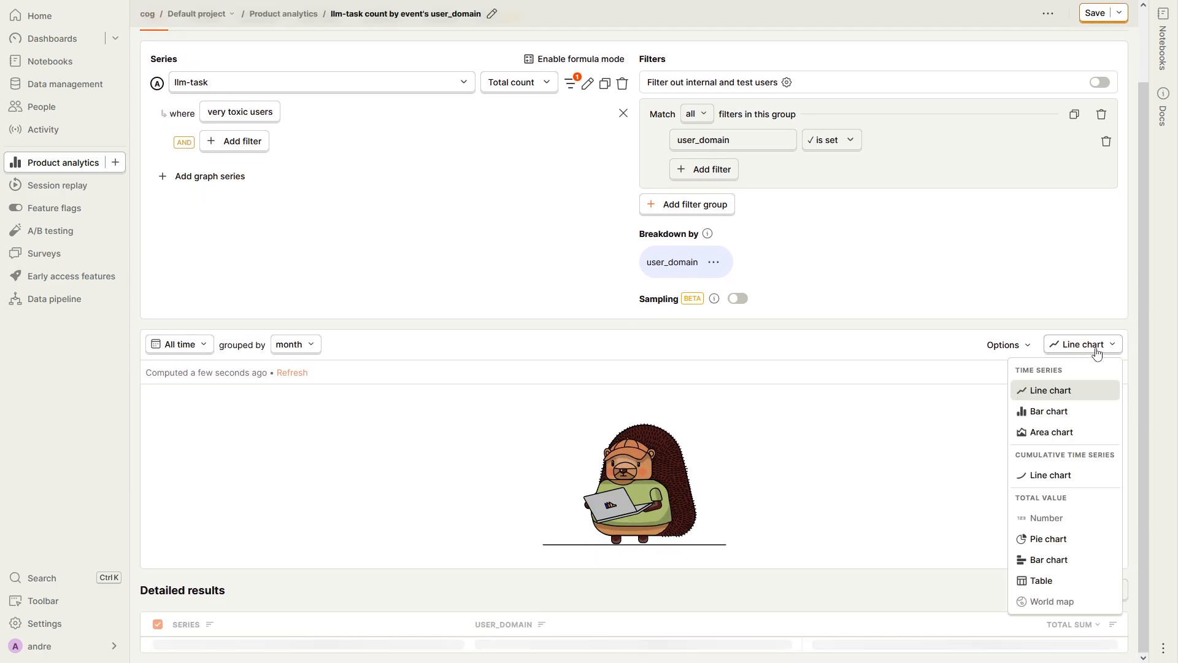
left_click(1055, 561)
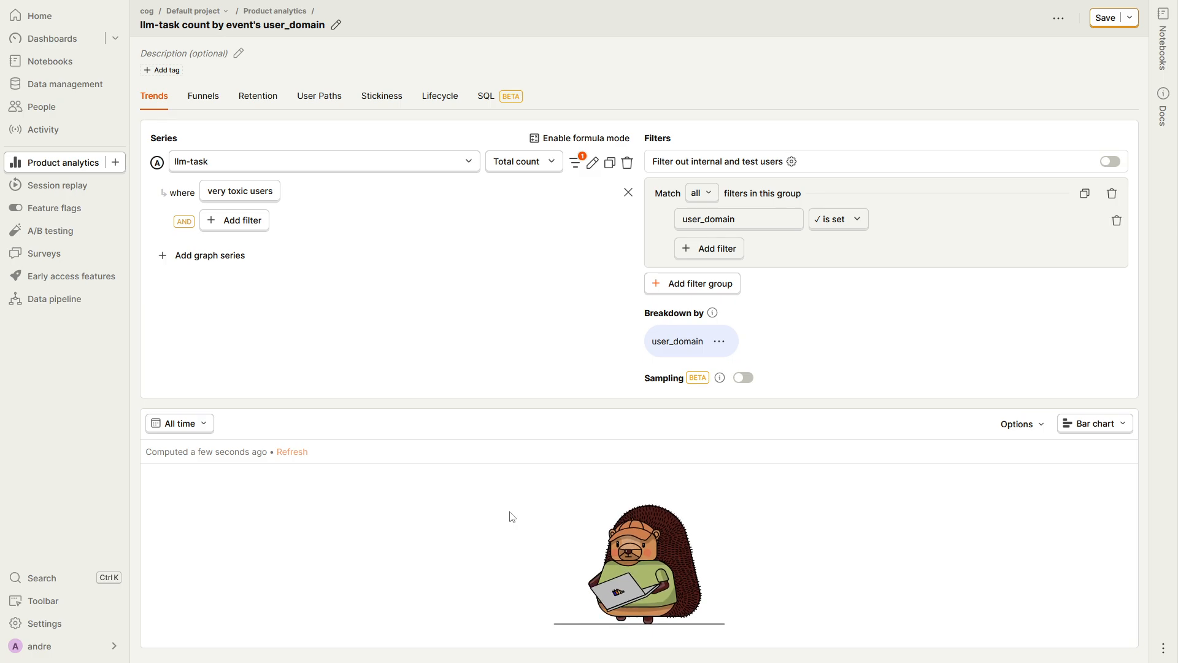
scroll(473, 442, "down", 2)
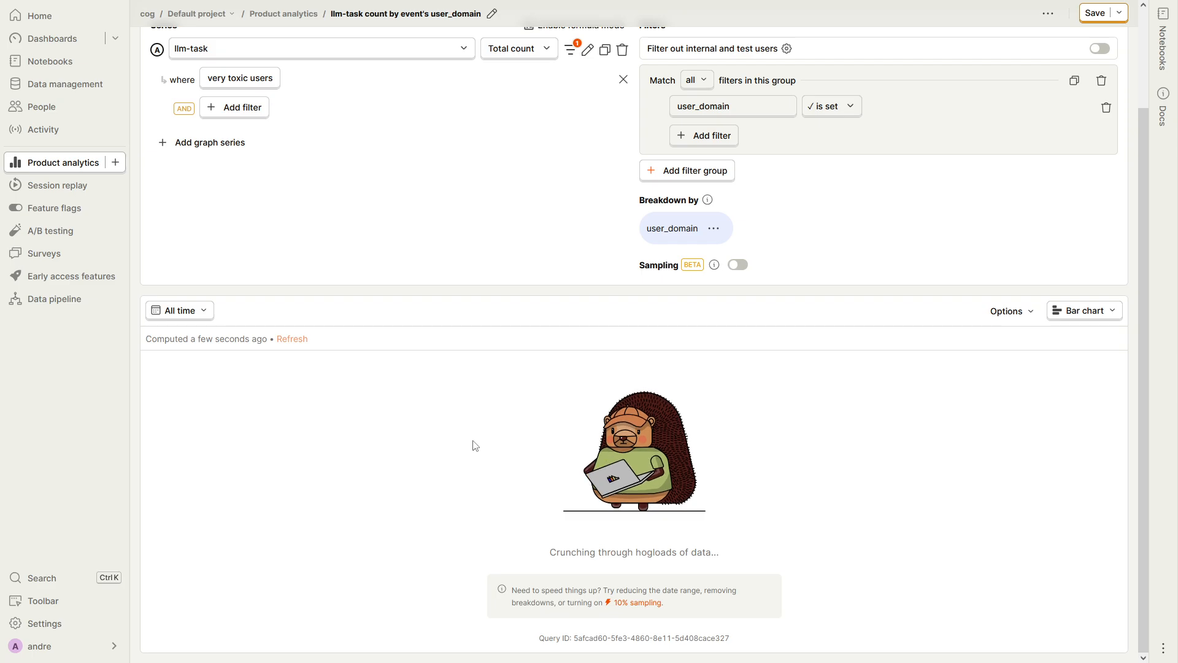
scroll(475, 445, "down", 1)
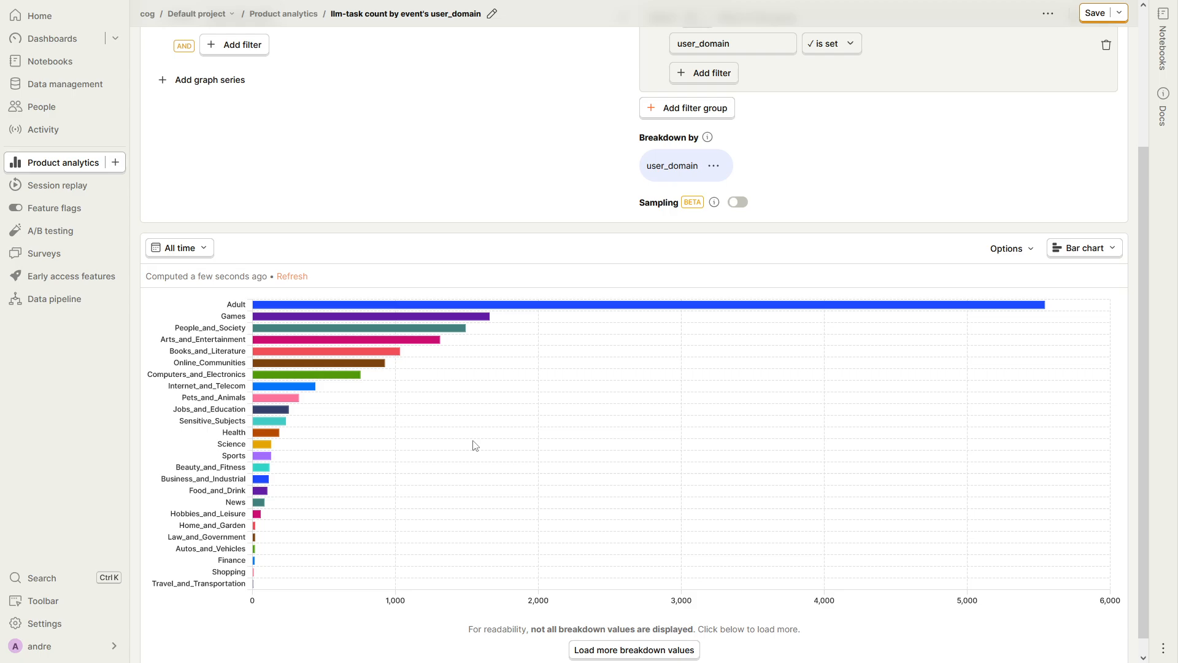
mouse_move(486, 317)
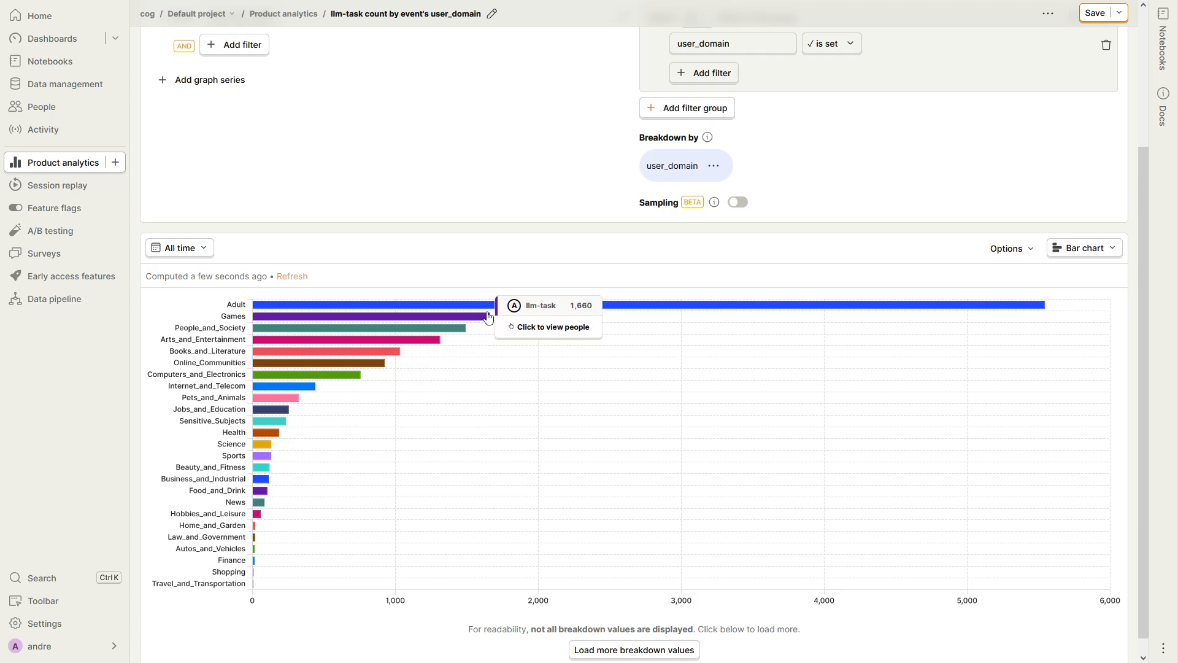